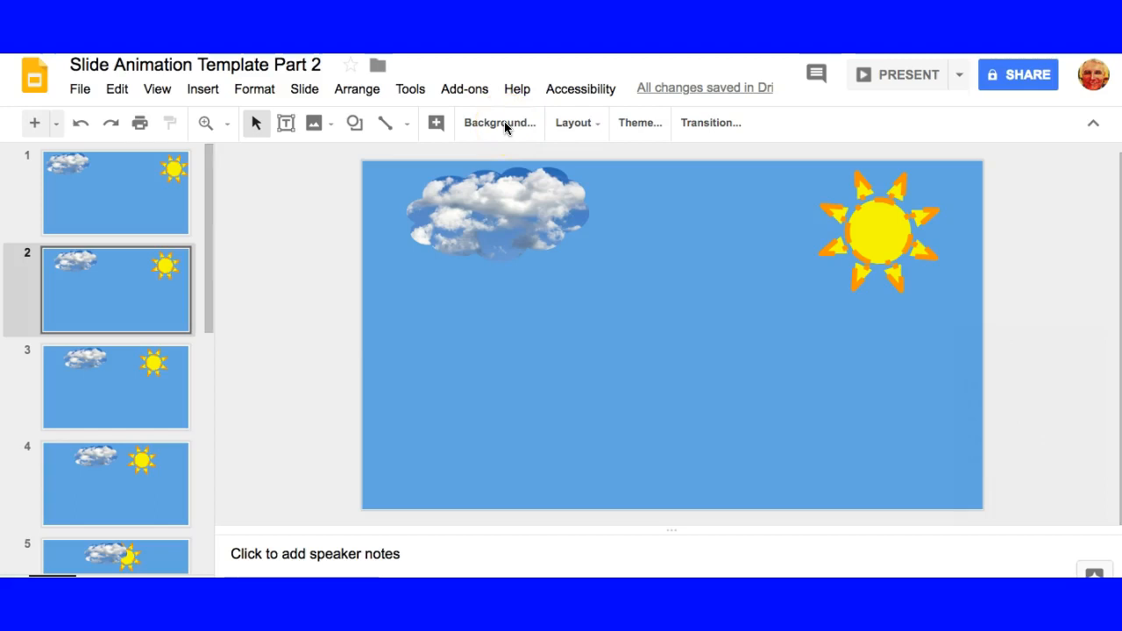
Step: Search the background images for slide 2 with the term "sky" and leave the picker without choosing one
left_click(503, 124)
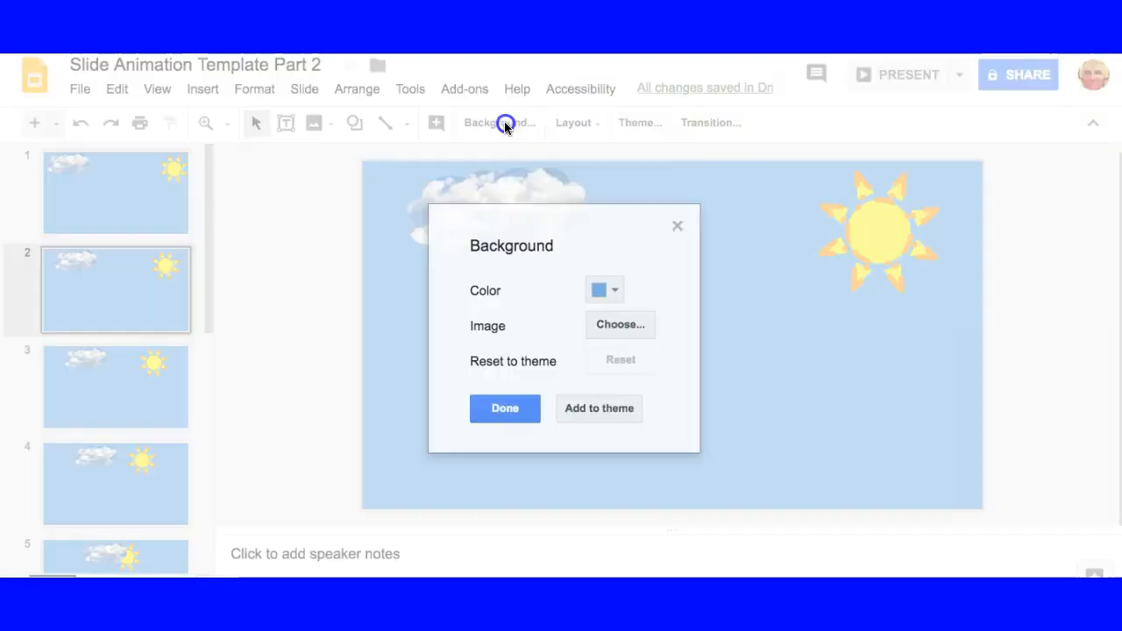
left_click(619, 324)
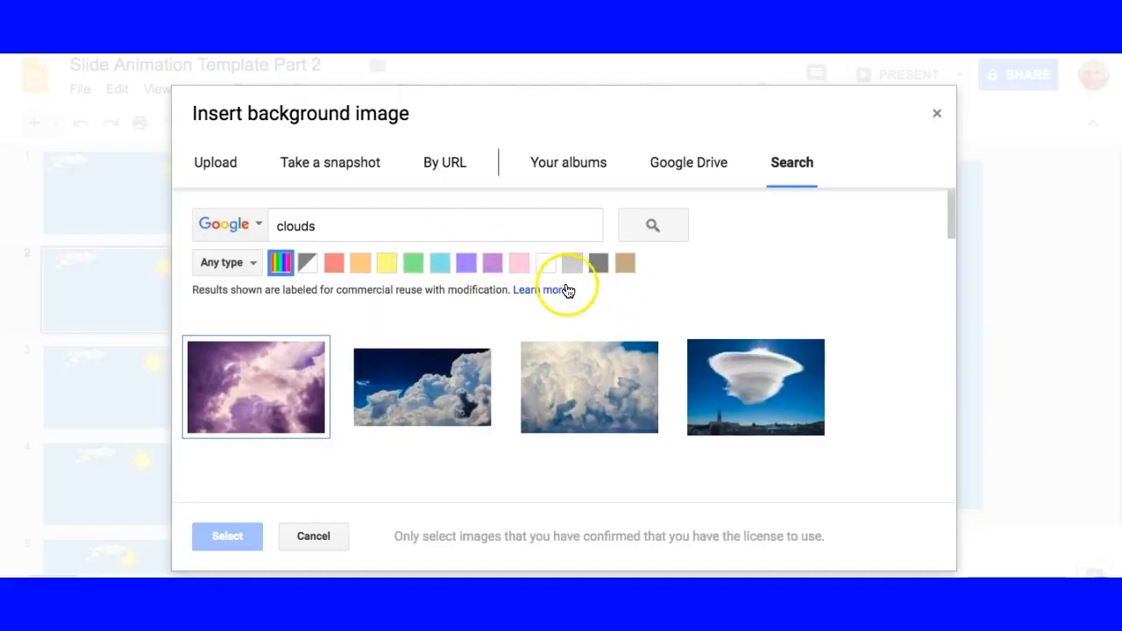
left_click(321, 227)
key("BackSpace")
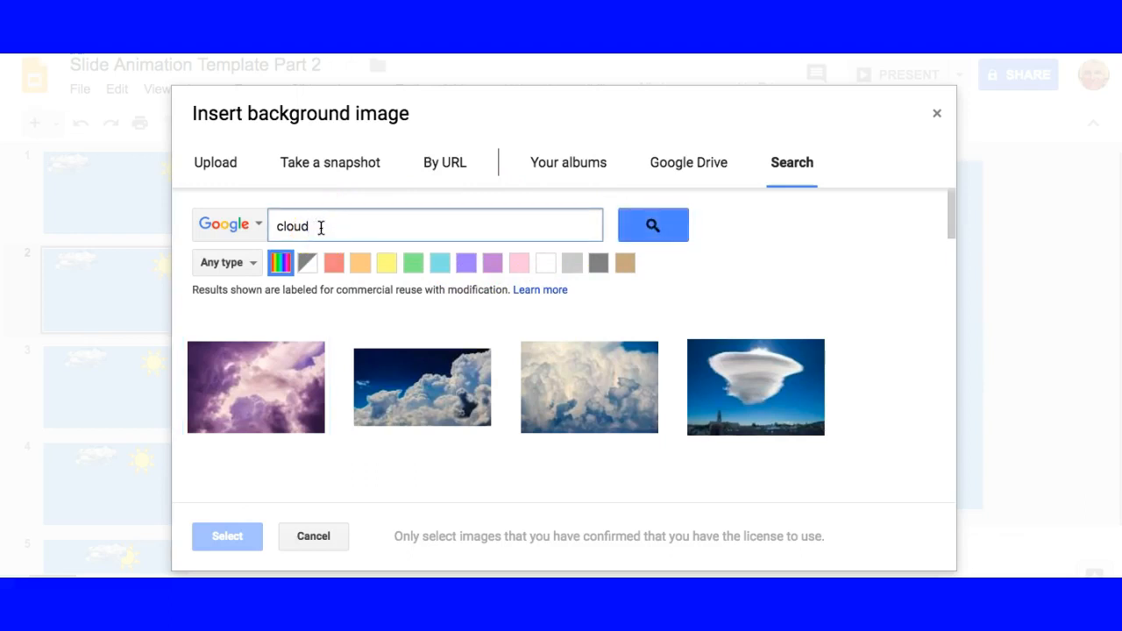
key("BackSpace")
type("sky")
left_click(657, 227)
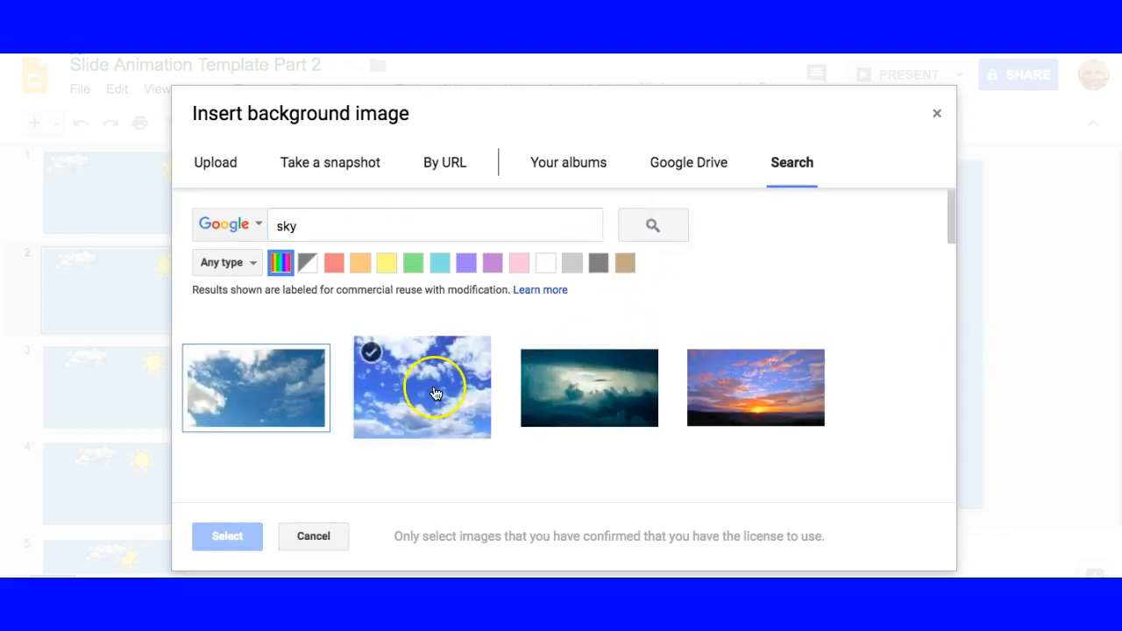
left_click(317, 537)
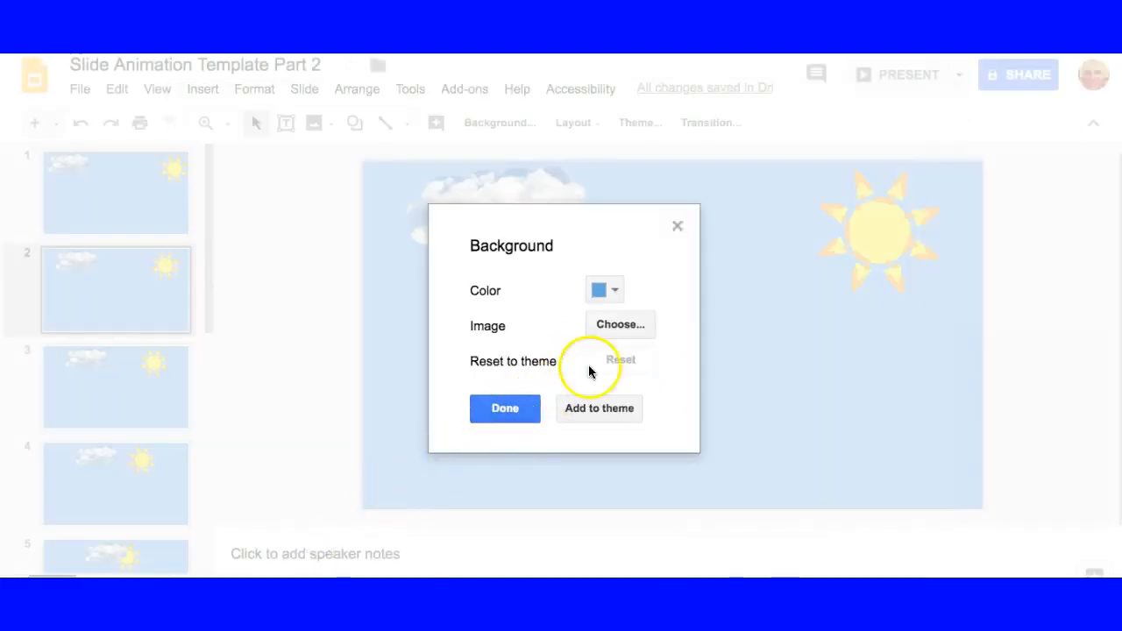
Step: Set slide 2's background to a solid blue one shade darker and apply it
left_click(615, 293)
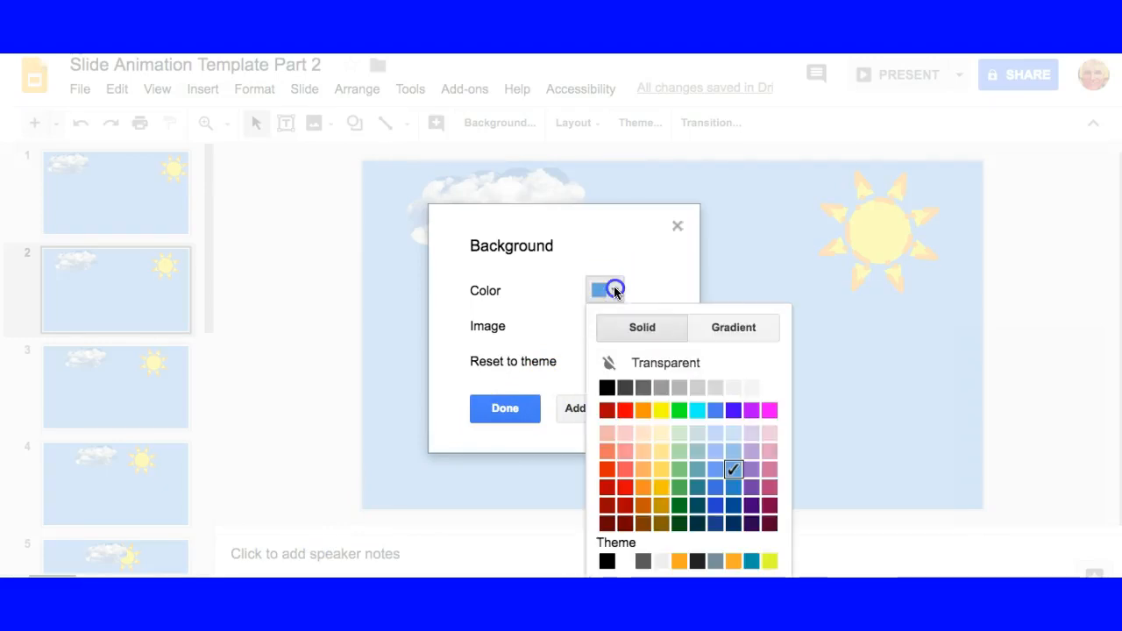
left_click(732, 489)
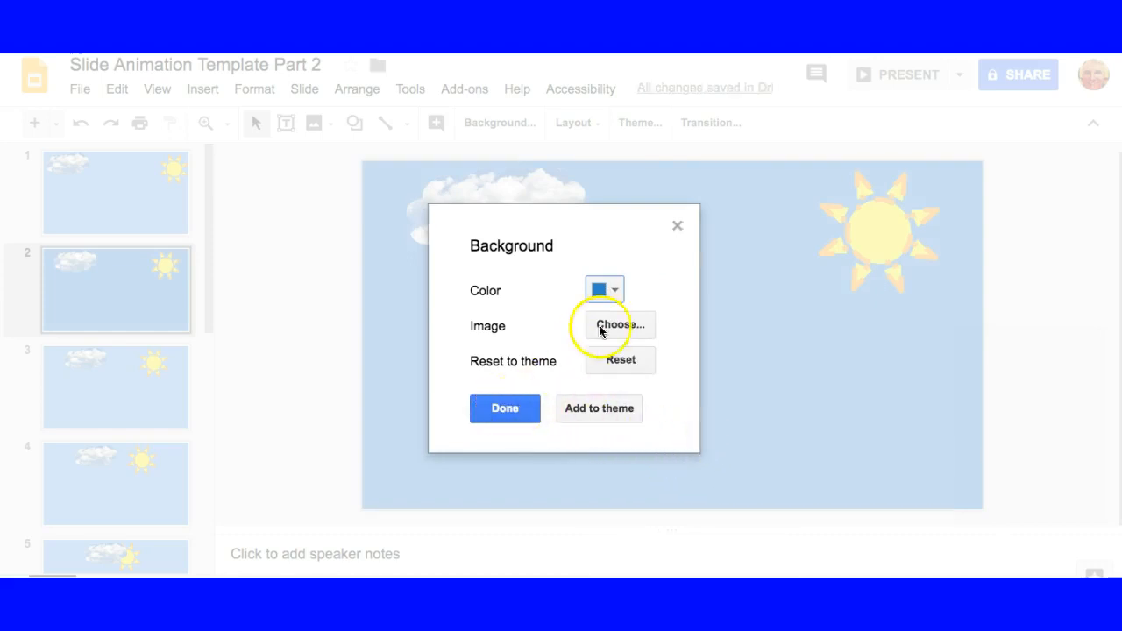
left_click(614, 292)
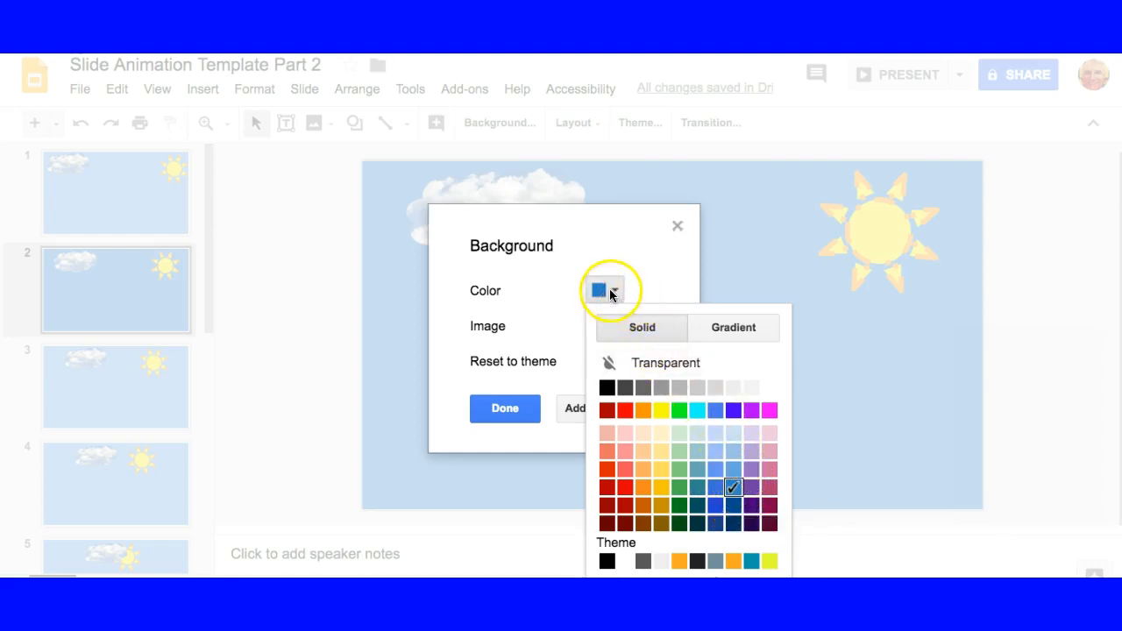
left_click(507, 417)
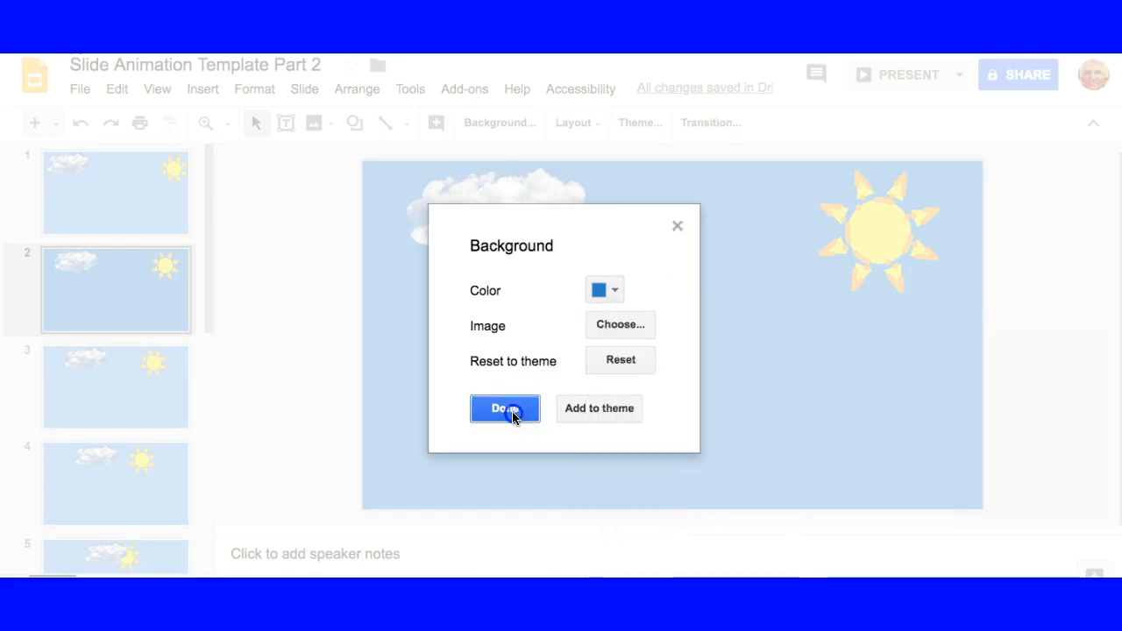
left_click(507, 417)
left_click(135, 296)
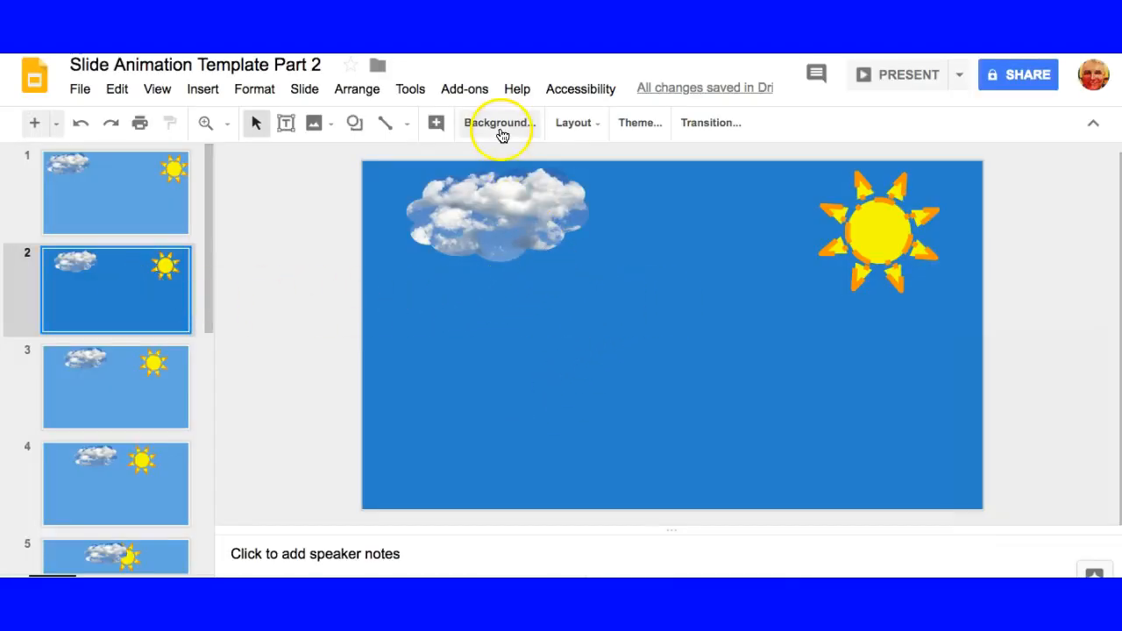
Step: Set slide 2's background back to the lighter blue used on the other slides
left_click(500, 126)
left_click(610, 291)
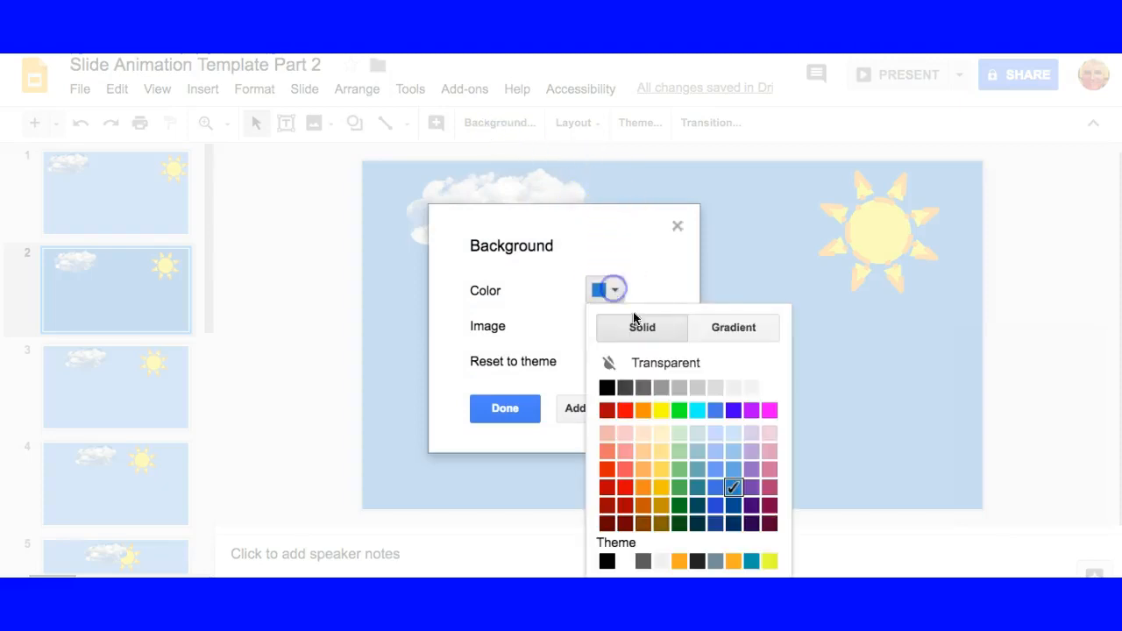
left_click(733, 474)
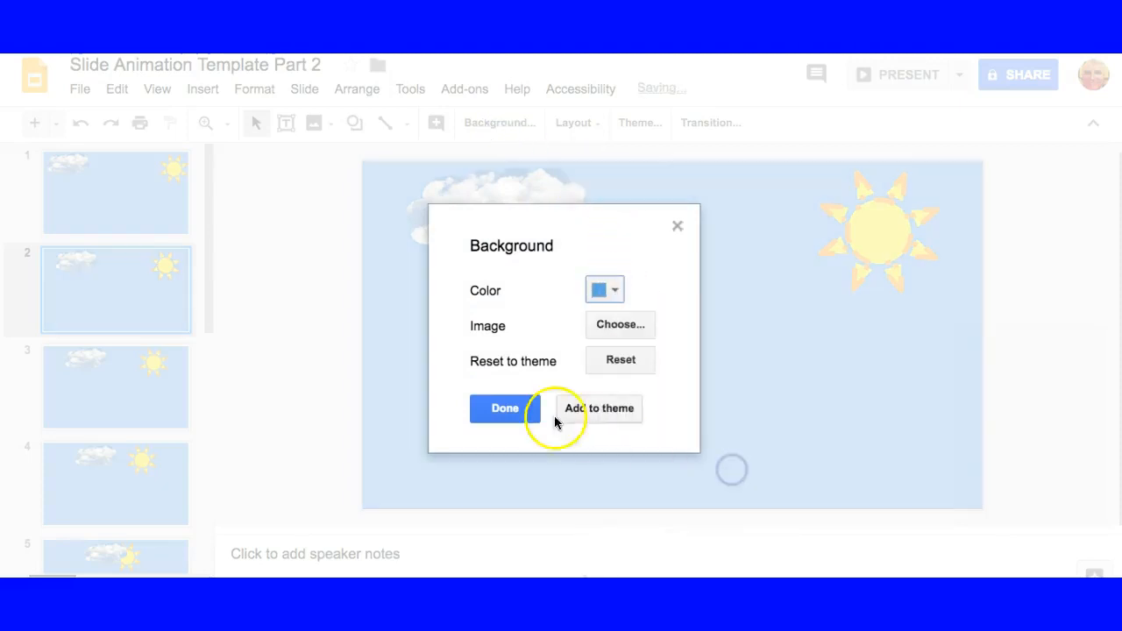
left_click(502, 409)
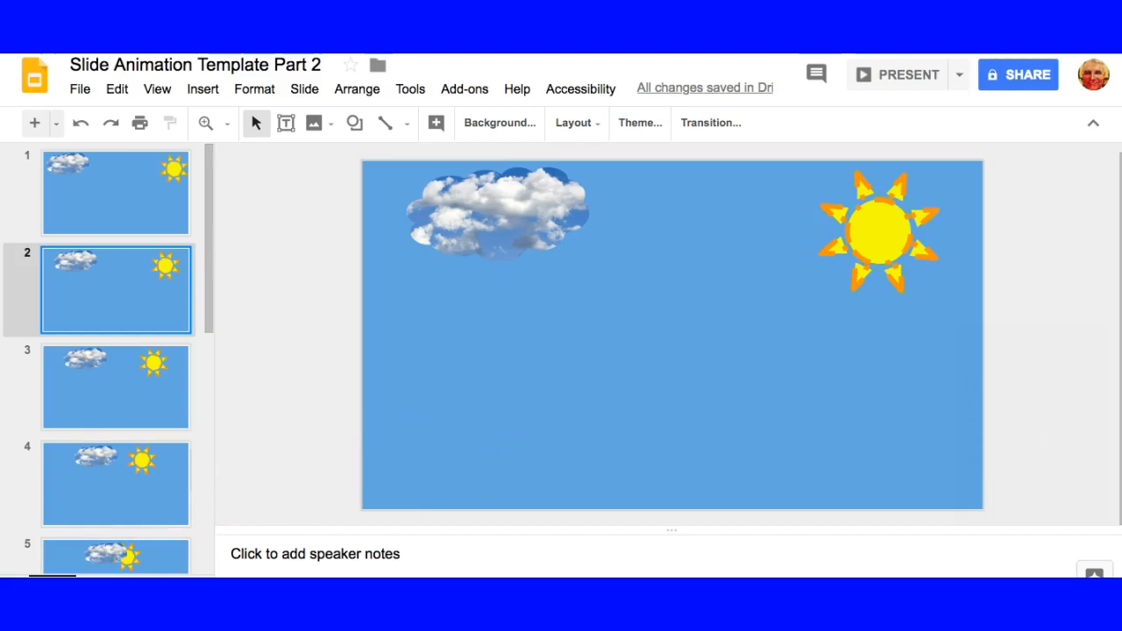
Step: Insert a Lightning Bolt shape on slide 6, starting at the lower edge of the cloud
key("Up")
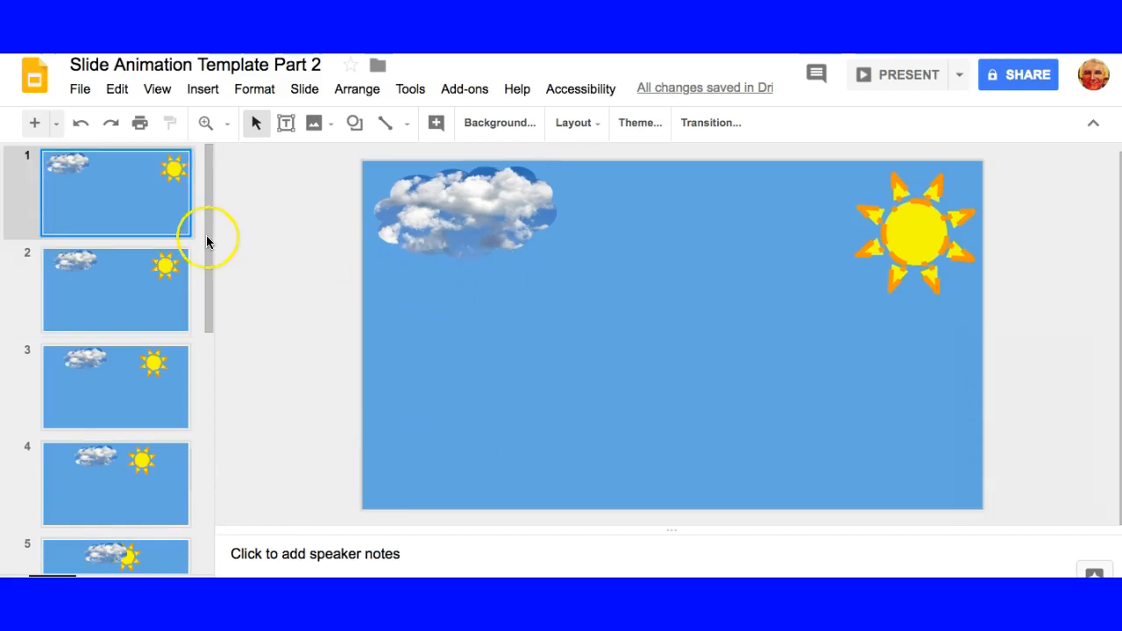
left_click_drag(205, 243, 193, 390)
left_click(154, 376)
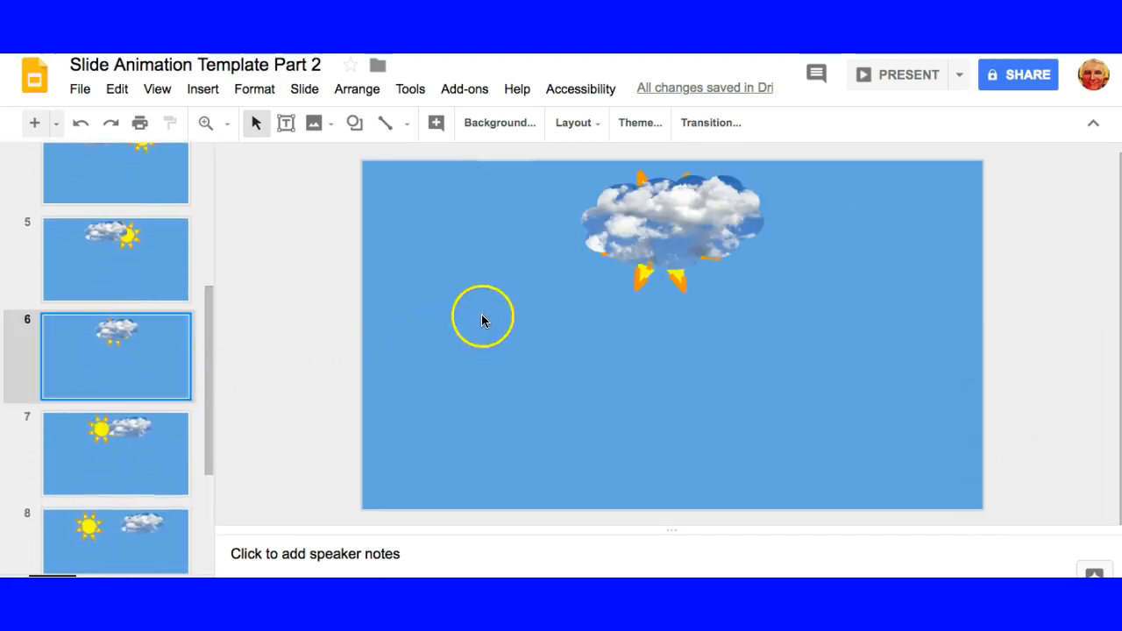
left_click(355, 129)
mouse_move(384, 160)
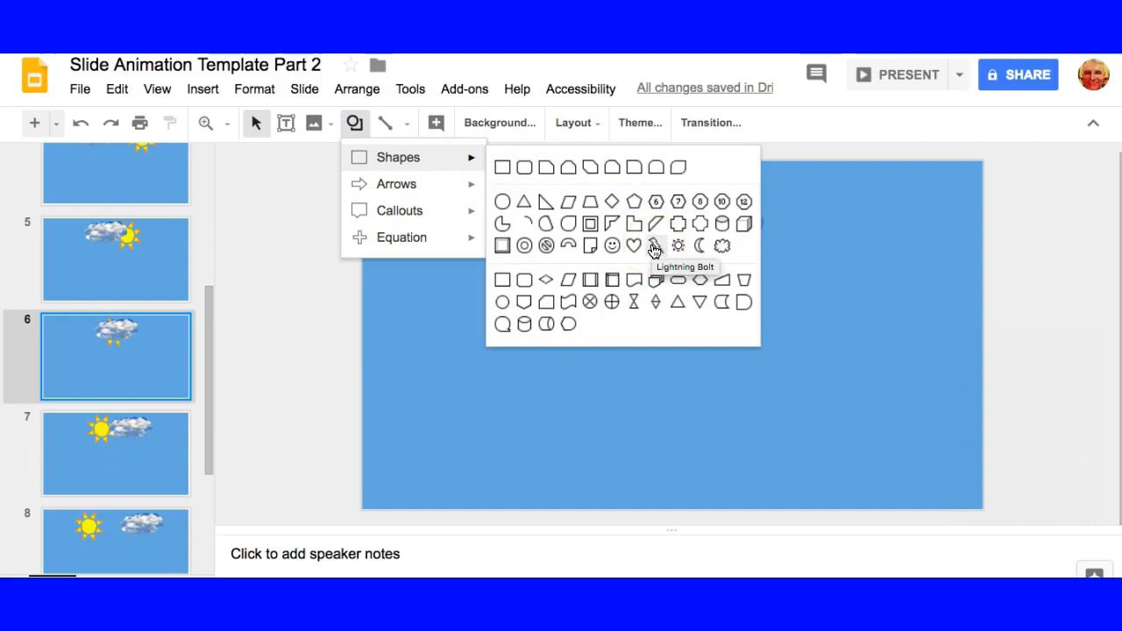
left_click(654, 249)
left_click(653, 246)
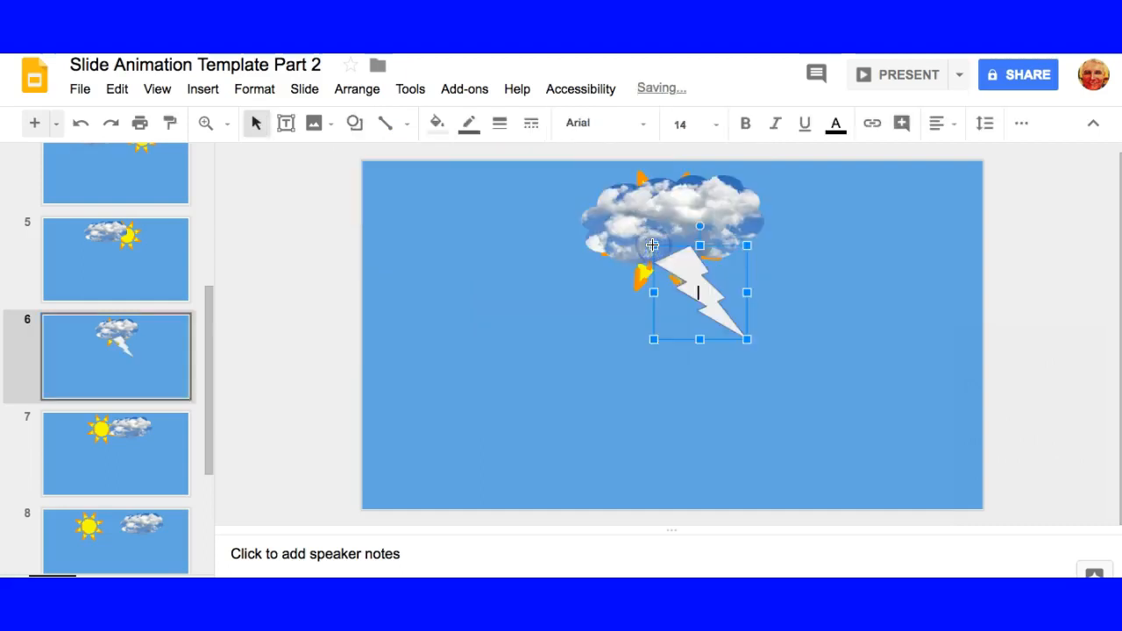
Step: Fill the lightning bolt with solid bright yellow and deselect it
left_click(438, 125)
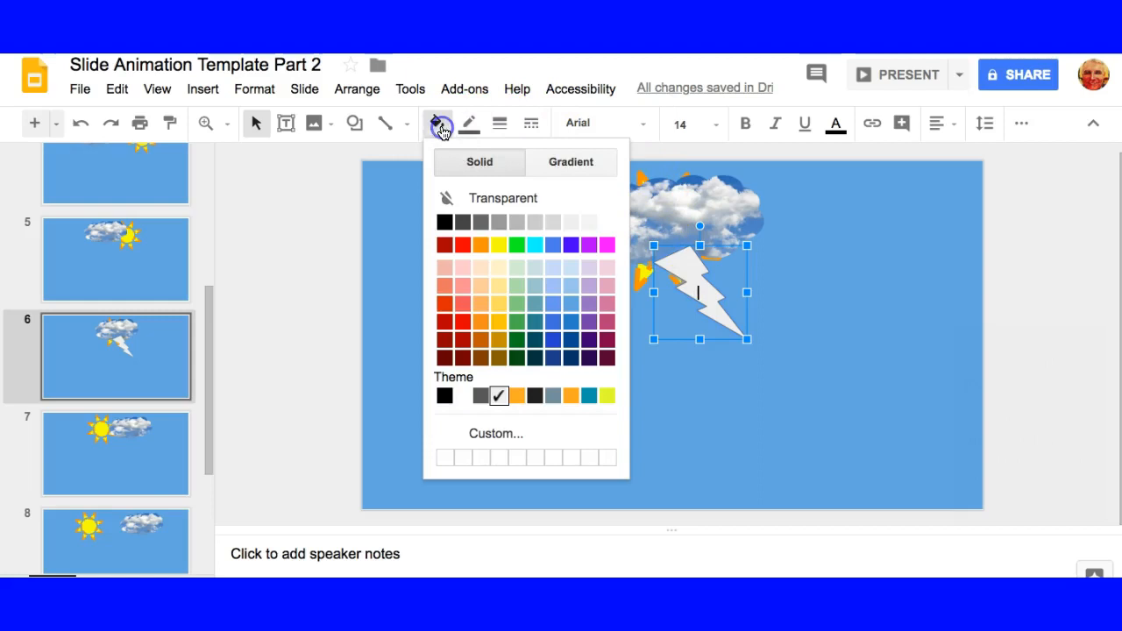
left_click(501, 245)
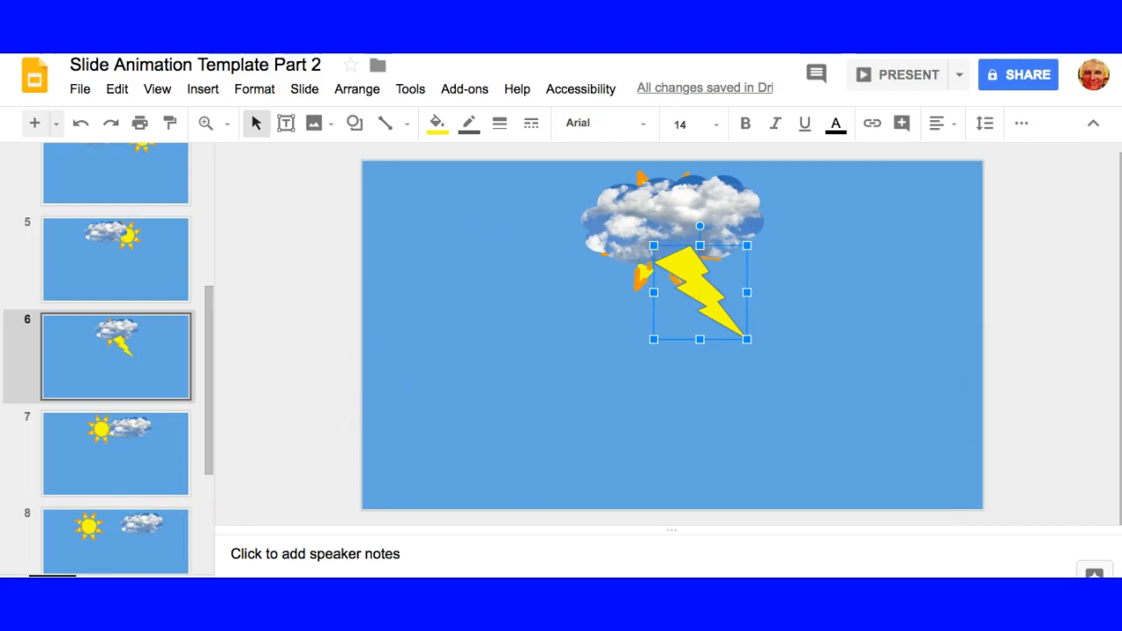
left_click(569, 328)
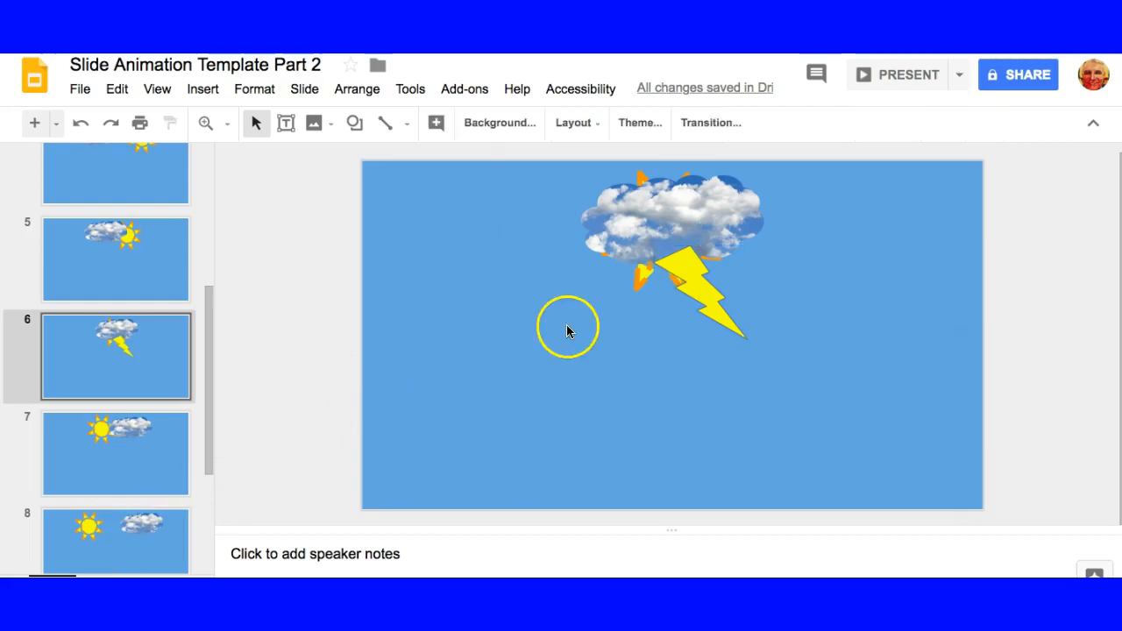
Step: Copy the yellow lightning bolt and paste two duplicates on slide 6
left_click(686, 267)
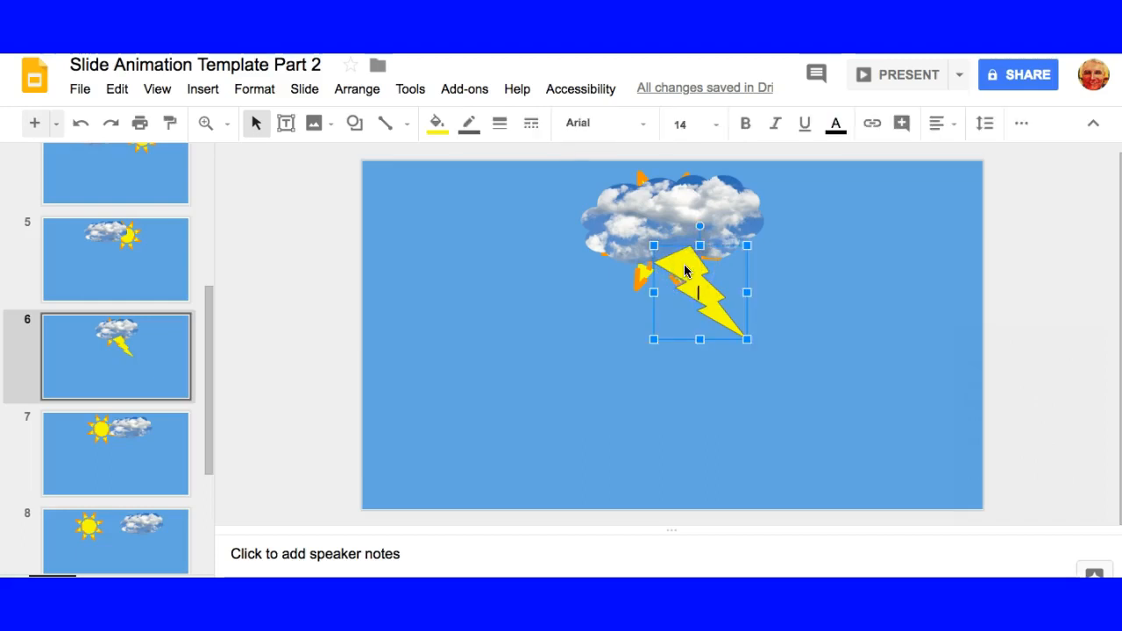
left_click(605, 336)
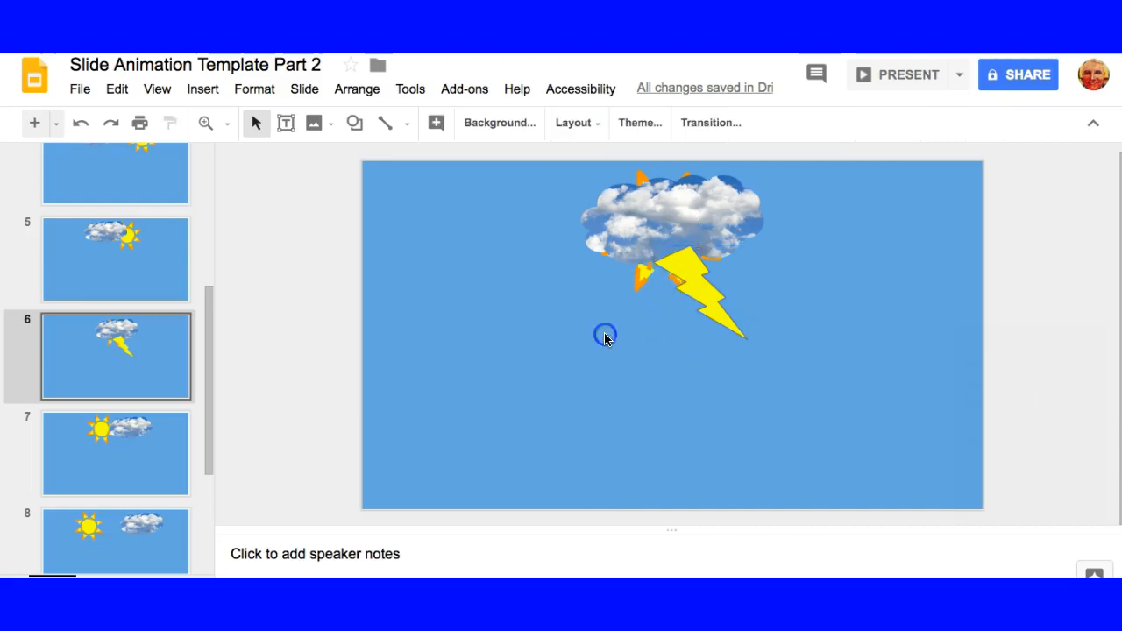
key("ctrl+z")
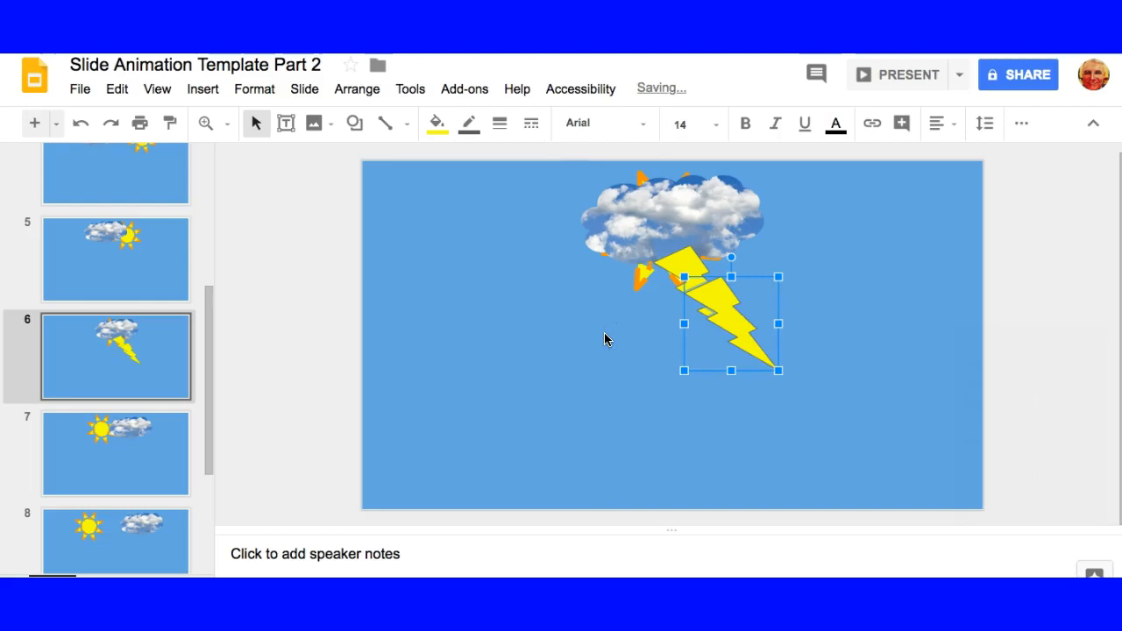
left_click(594, 343)
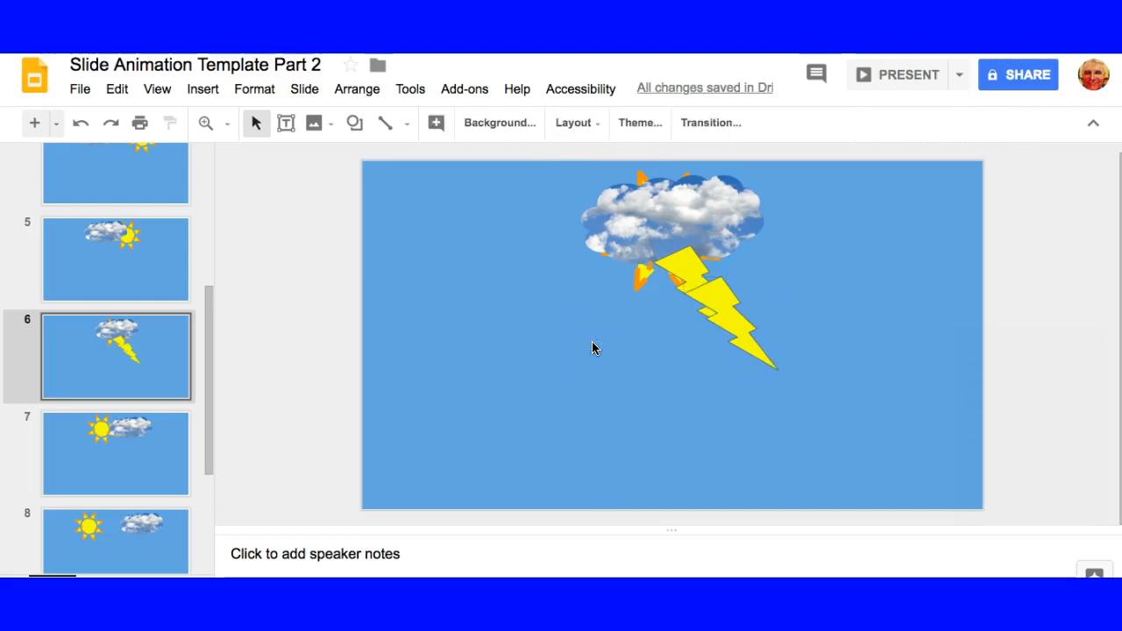
key("ctrl+v")
Step: Spread the two duplicate bolts out, one to the left of the original and the other below it
left_click_drag(718, 312, 639, 308)
left_click(710, 306)
left_click_drag(711, 306, 696, 327)
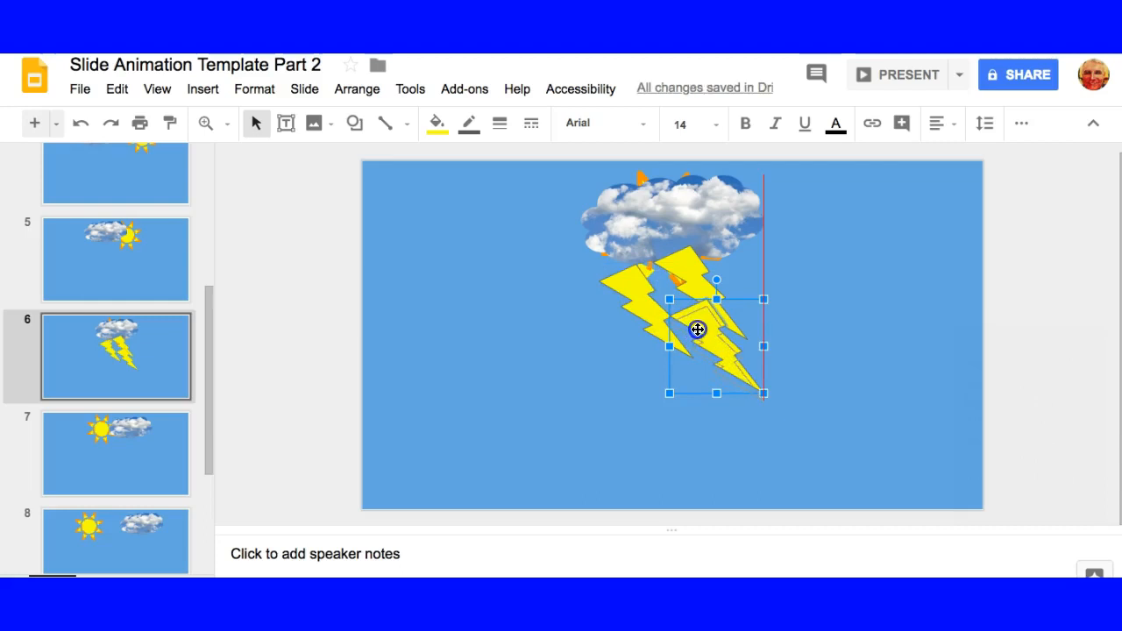
left_click(640, 290, "shift")
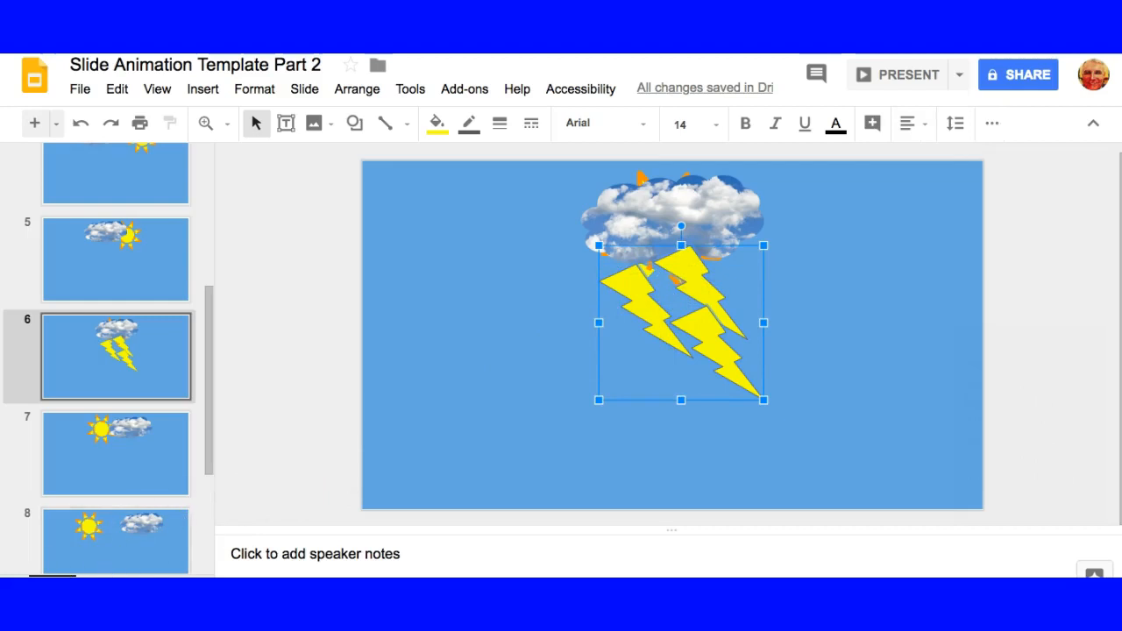
left_click(692, 279)
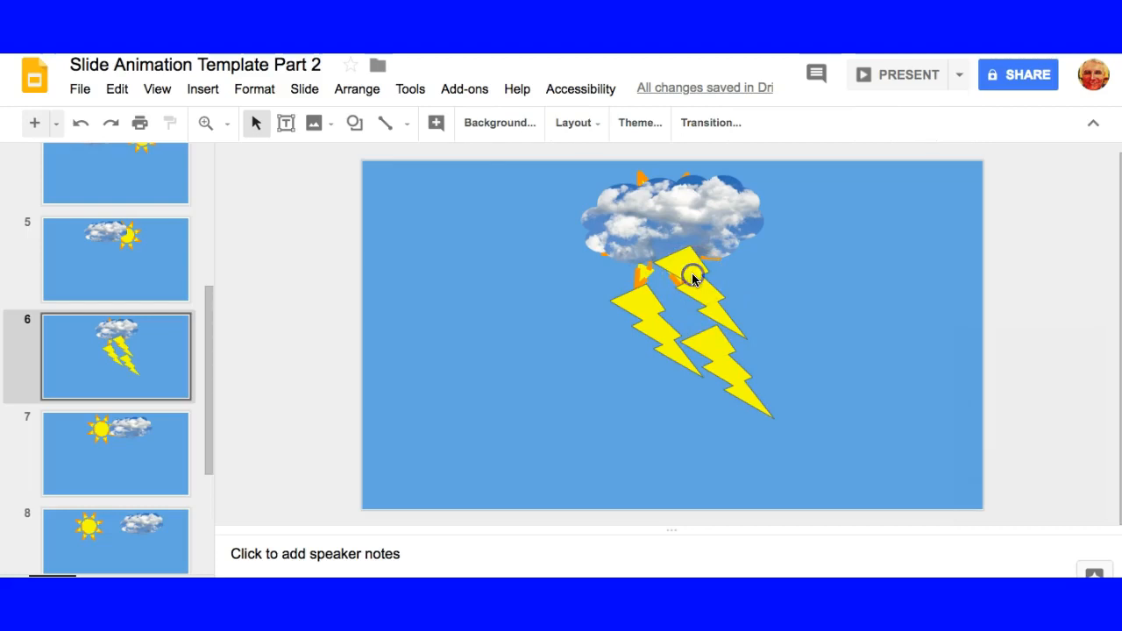
Step: Select all three lightning bolts and group them
left_click(690, 265)
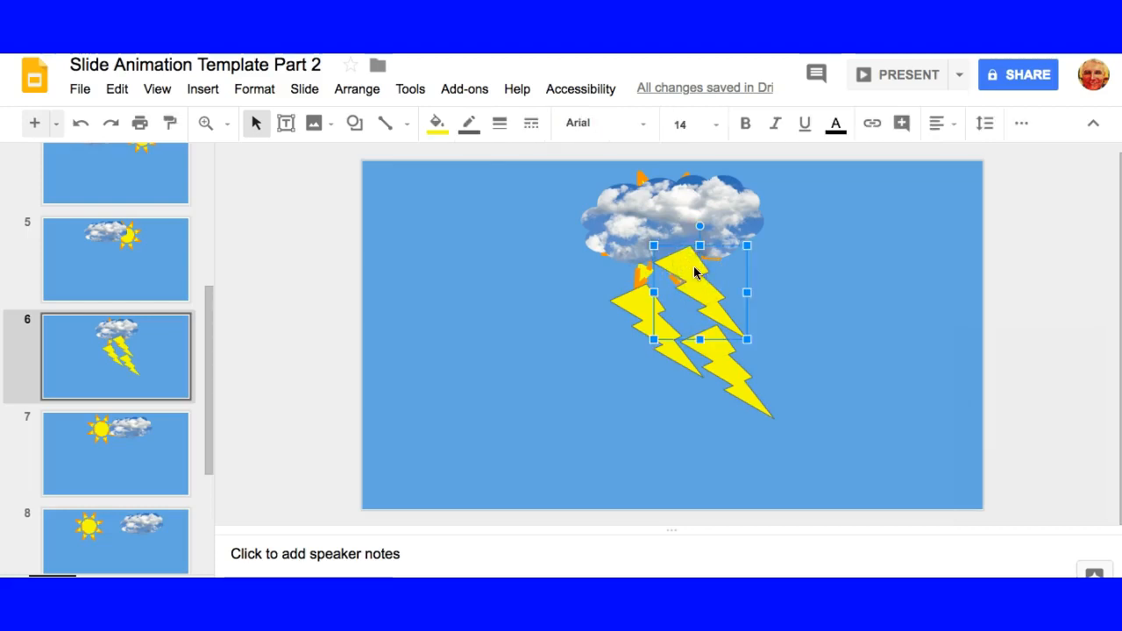
left_click(739, 379, "shift")
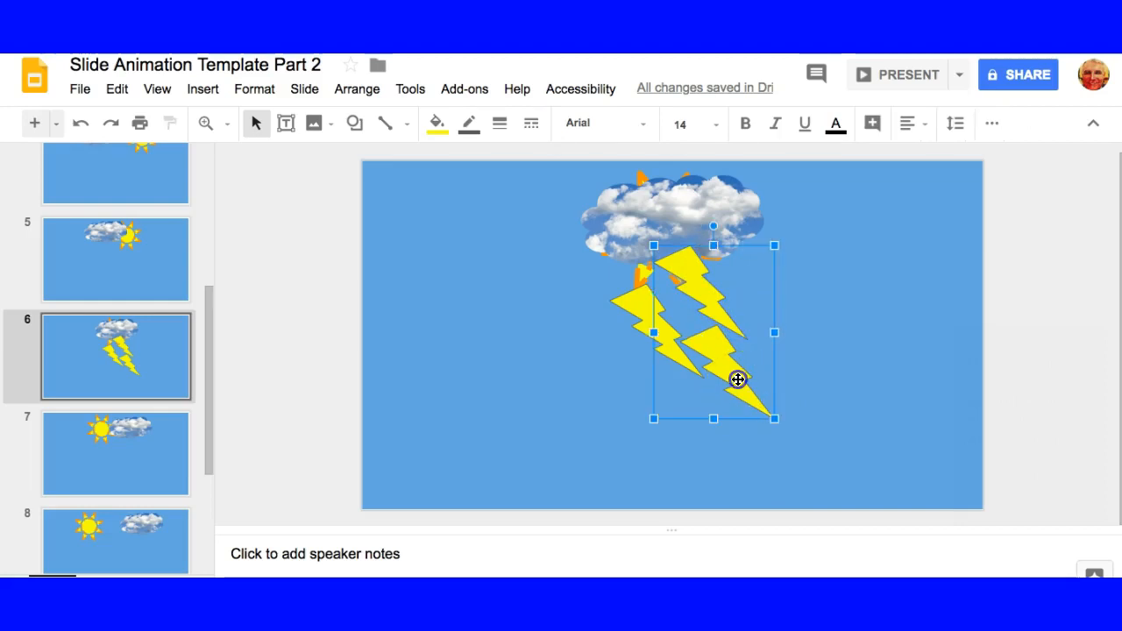
left_click(641, 307, "shift")
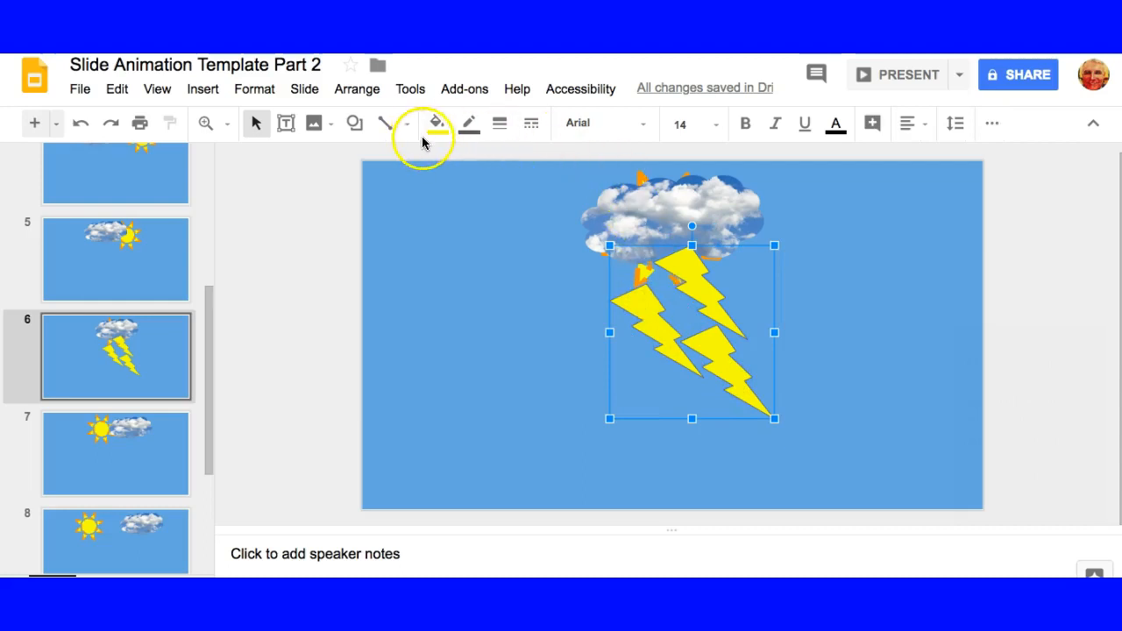
left_click(356, 90)
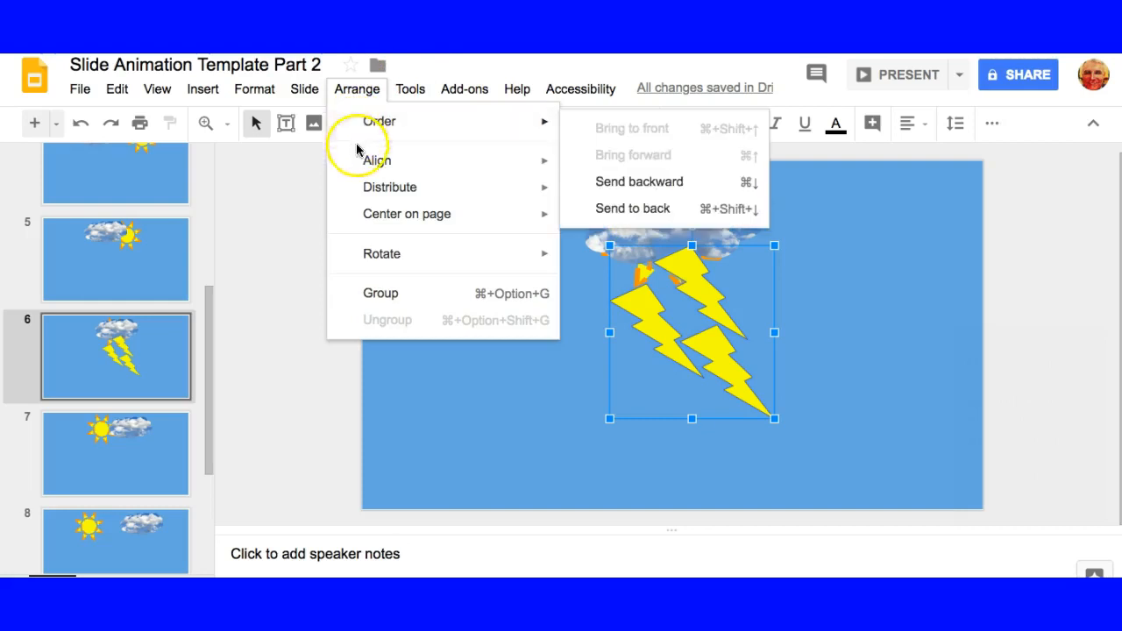
left_click(382, 295)
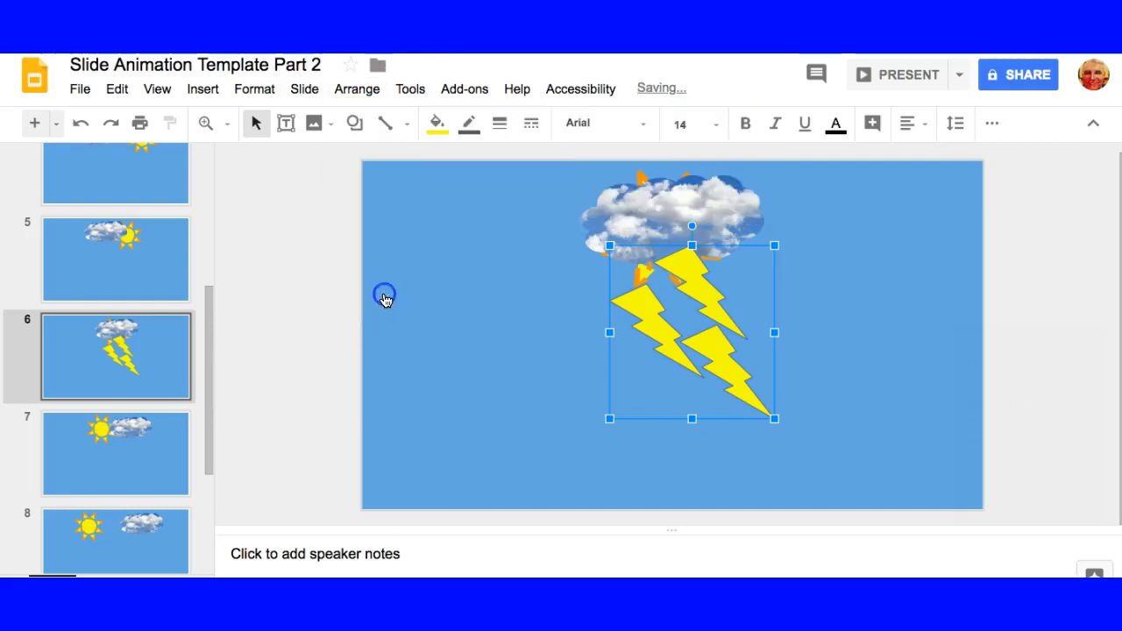
Step: Nudge the grouped lightning bolts up and left until they overlap the cloud near the slide's upper edge
key("Up")
key("Up")
key("Up")
key("Up")
key("Up")
key("Up")
key("Up")
key("Up")
key("Up")
key("Up")
key("Up")
key("Up")
key("Up")
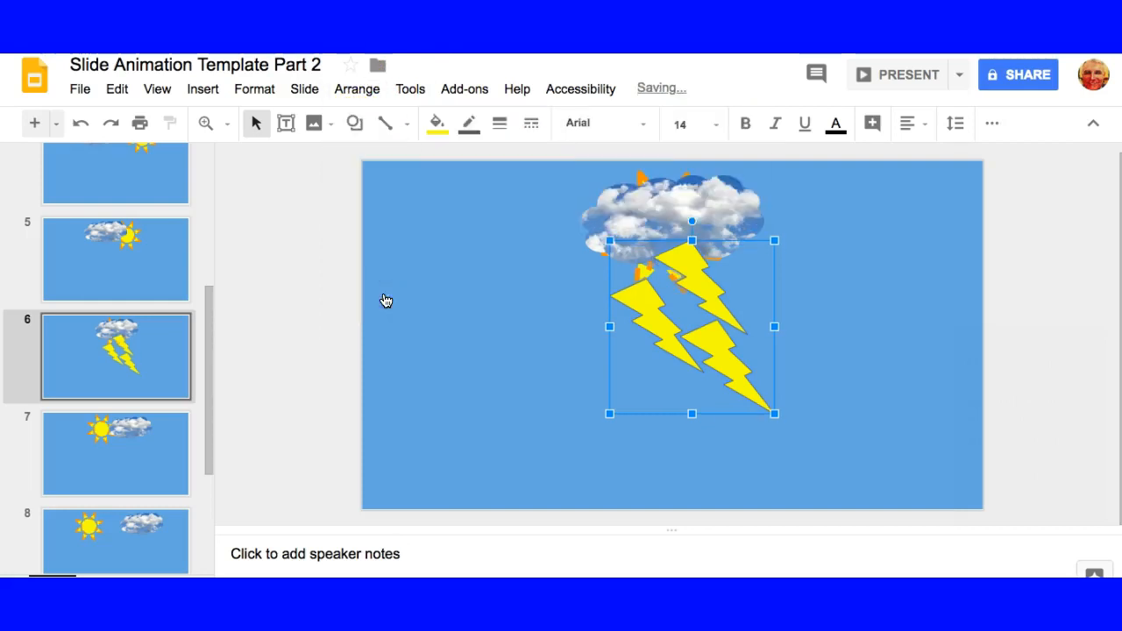
key("Up")
key("Up")
key("Up")
key("Up")
key("Up")
key("Up")
key("Up")
key("Up")
key("Up")
key("Up")
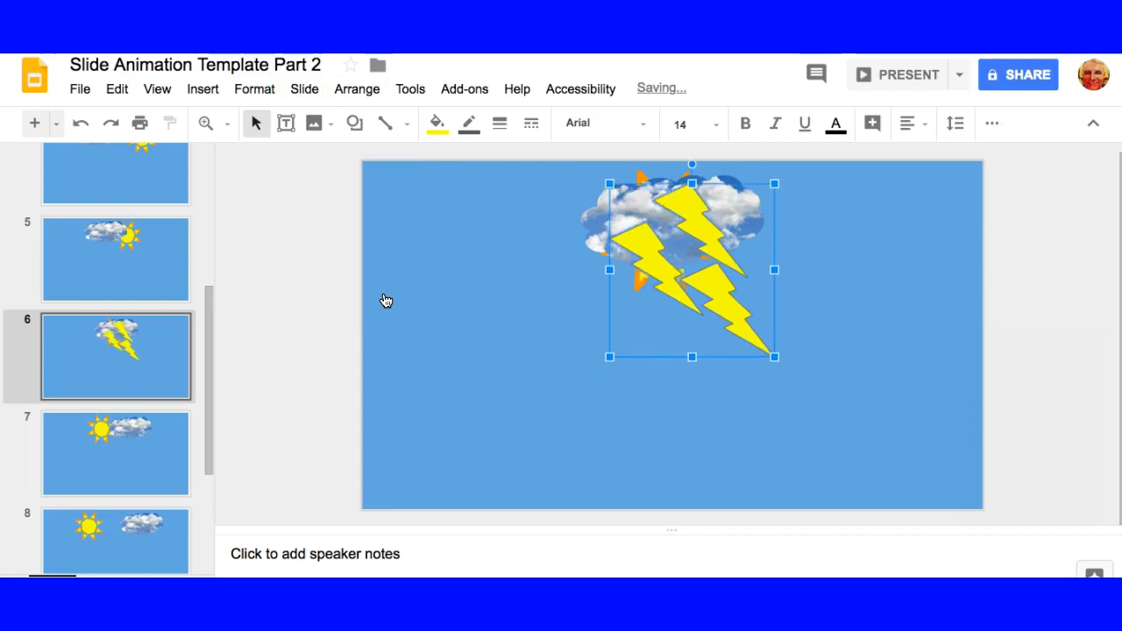
key("Left")
key("Left")
key("Left")
key("Left")
key("Left")
key("Left")
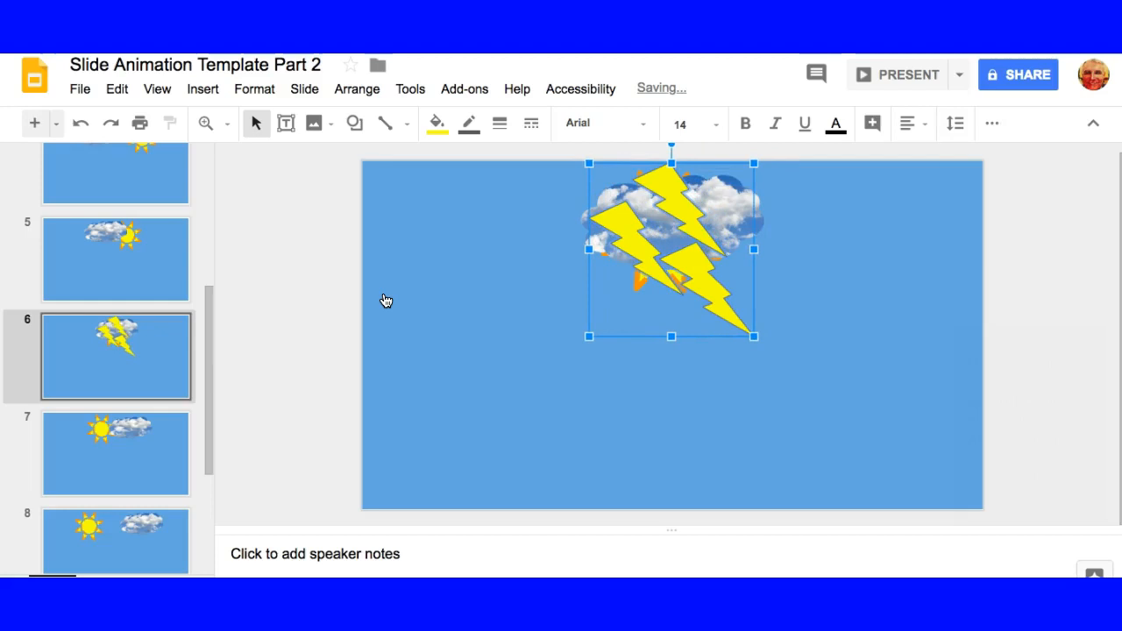
Step: Nudge the grouped lightning bolts slightly downward on slide 6
key("Down")
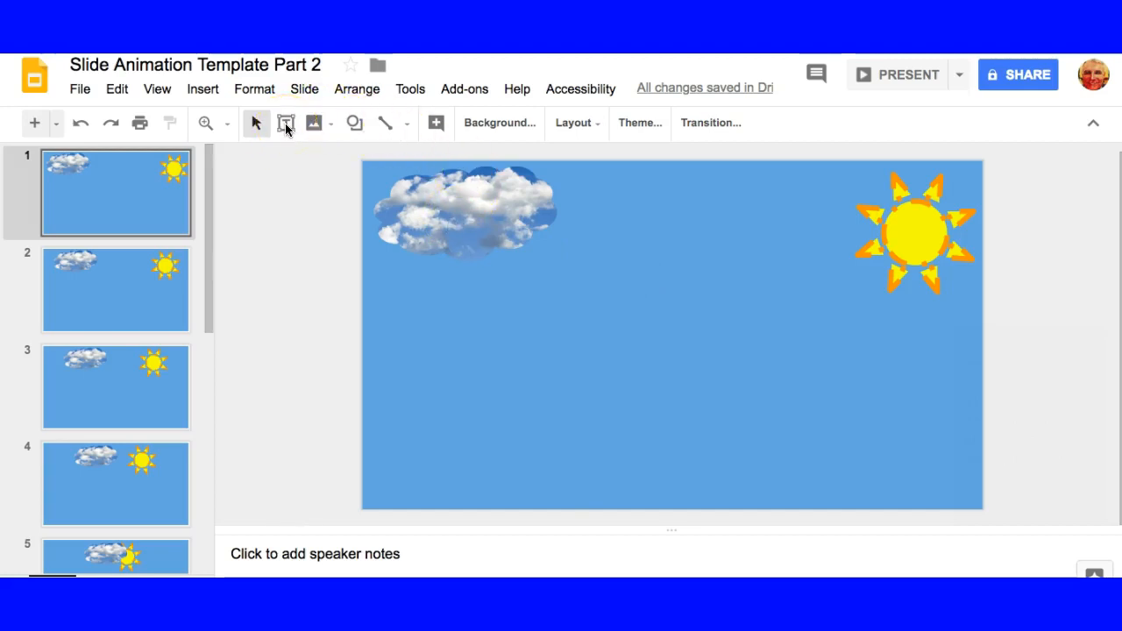
Step: Draw a text box across almost the full width of slide 1, in the empty area below the cloud and sun
left_click(286, 125)
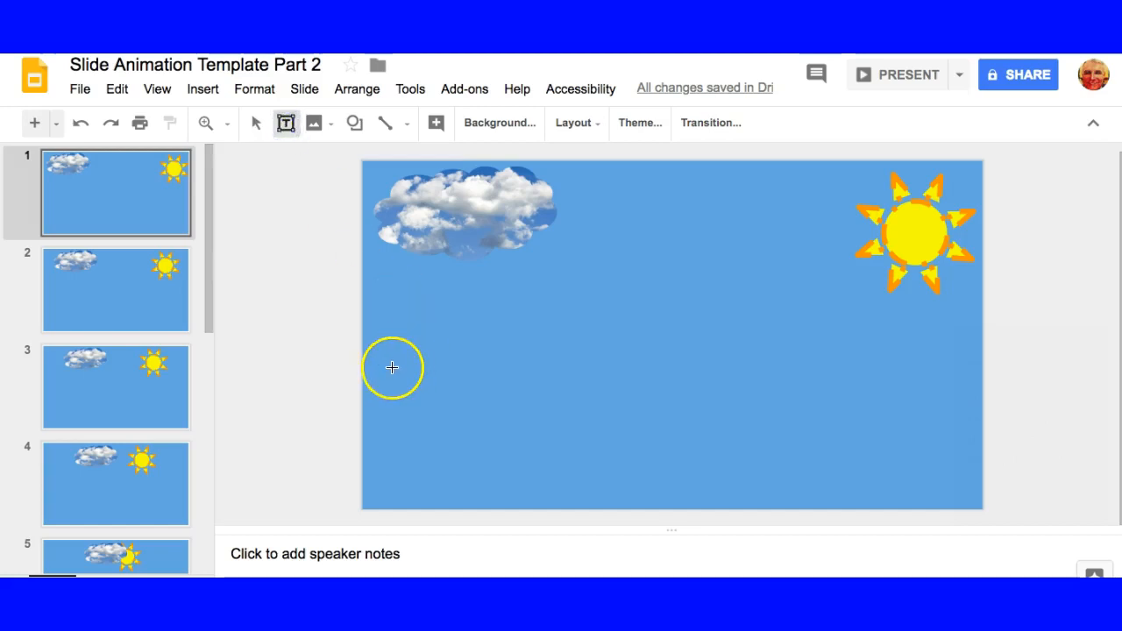
left_click(377, 402)
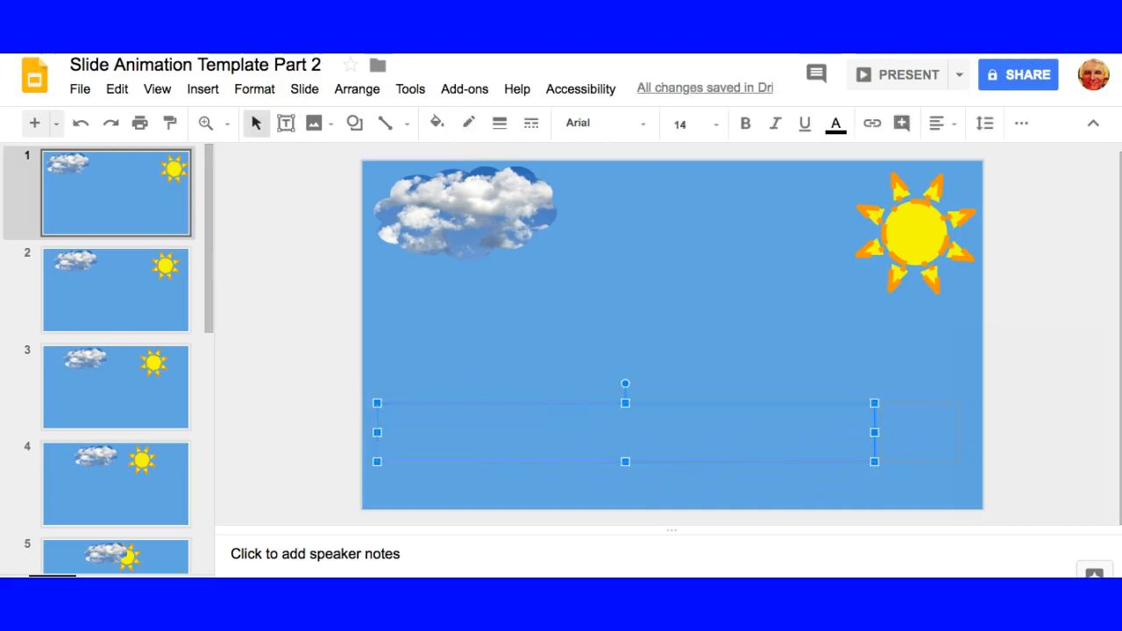
left_click_drag(960, 432, 960, 432)
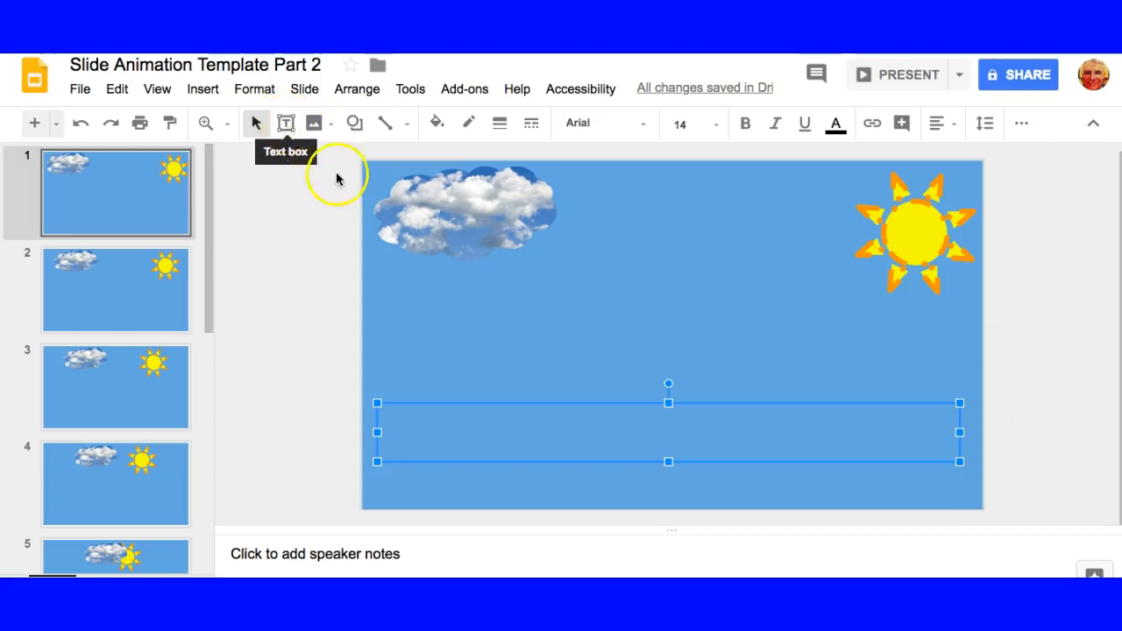
Step: Enter the title "Cloudy Day Sunshine" in the text box on slide 1
left_click(639, 442)
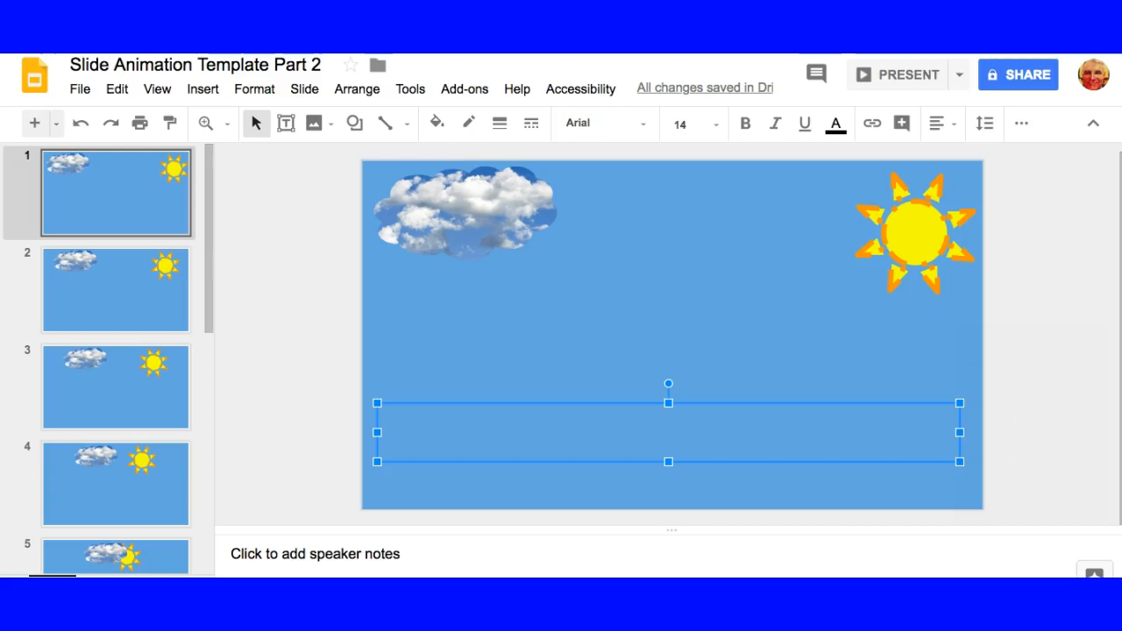
left_click(423, 448)
type("E")
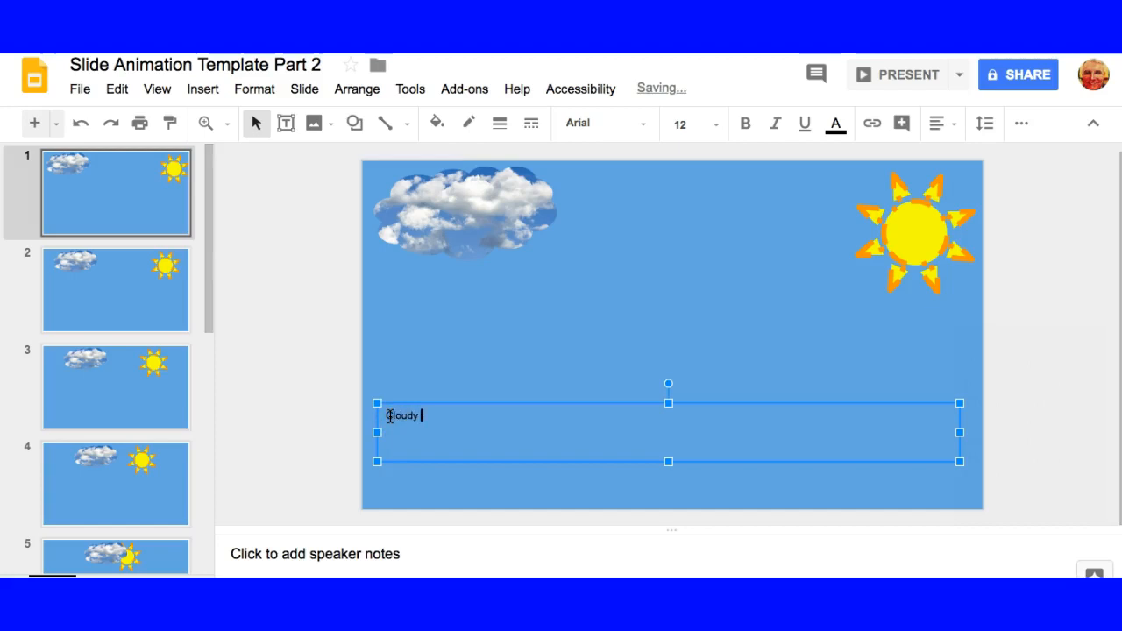
type("loudy Day Sunshine")
Step: Centre the title text within its box and set its font size to 48
left_click(487, 417)
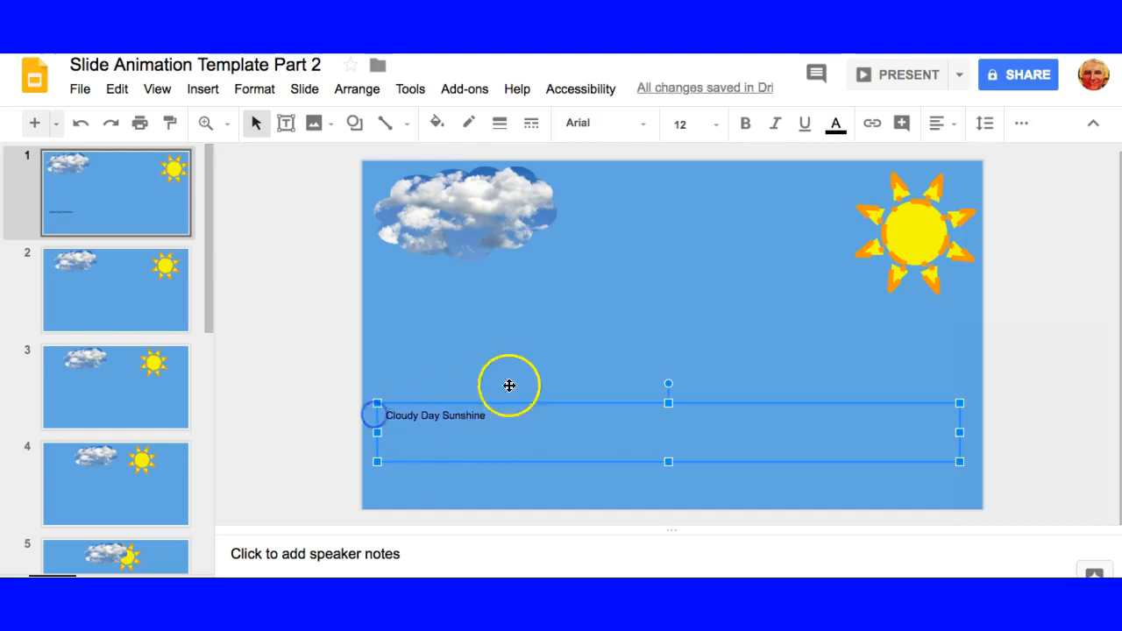
left_click(944, 126)
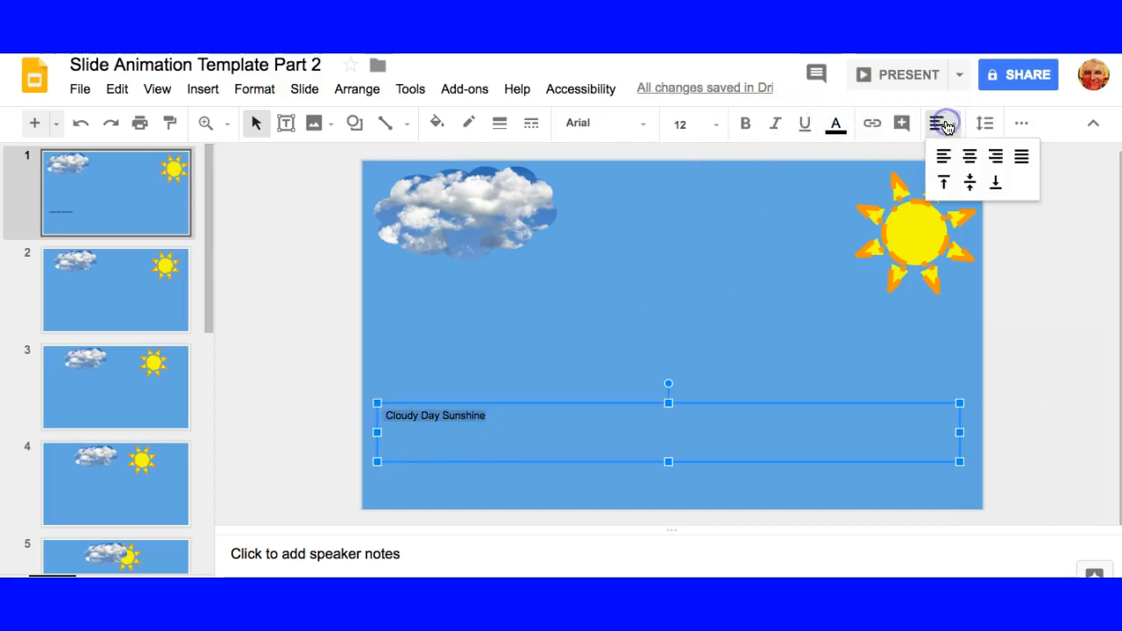
left_click(972, 156)
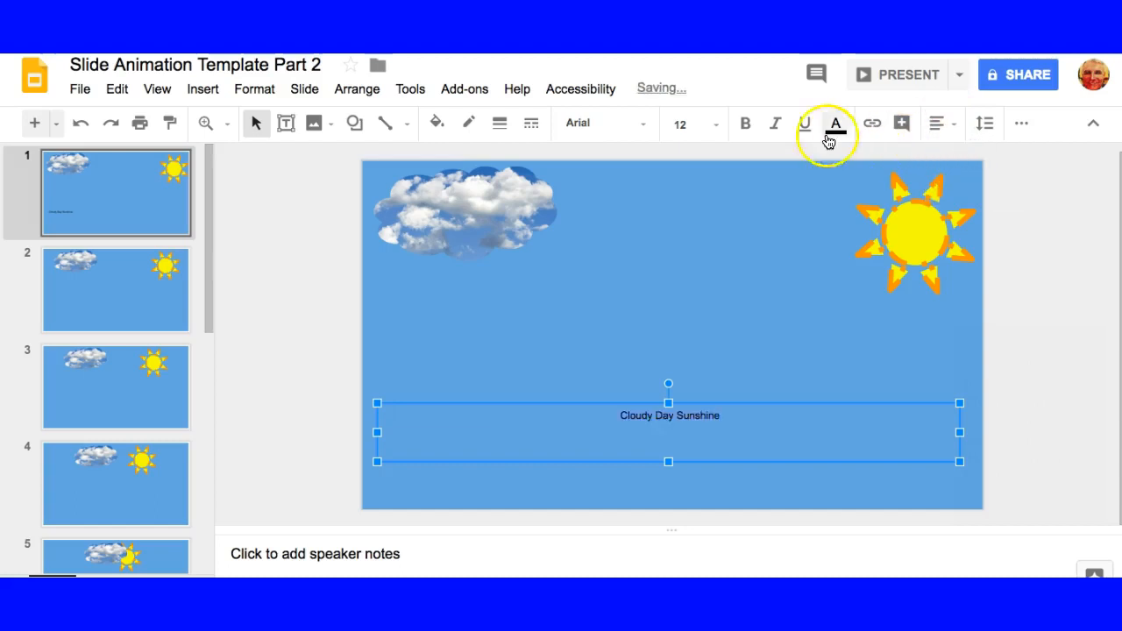
left_click(715, 124)
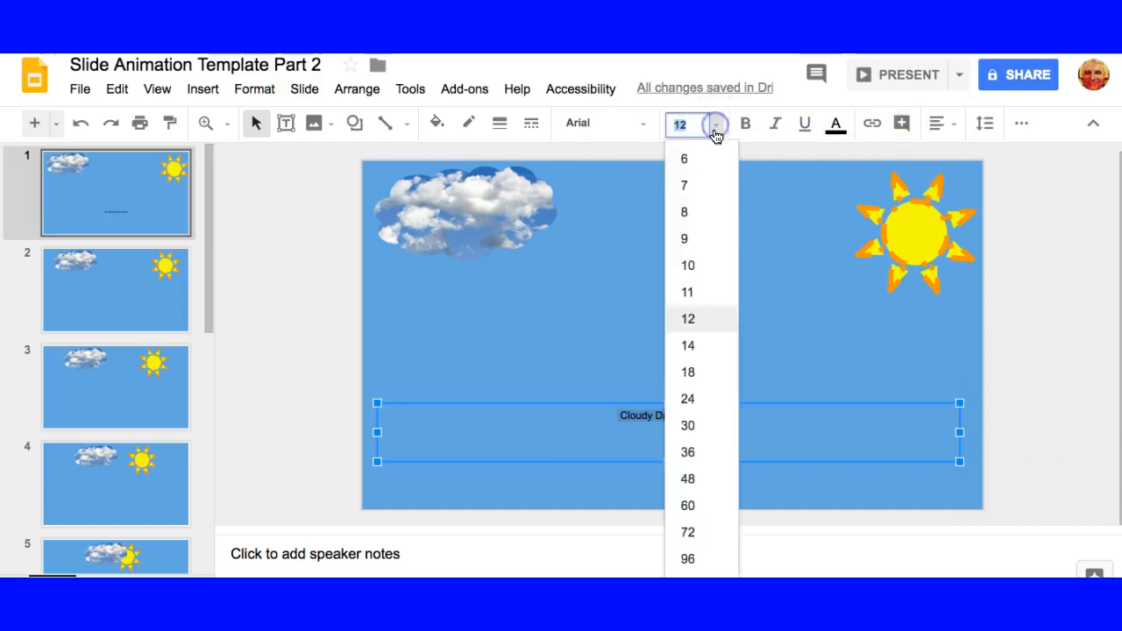
left_click(687, 476)
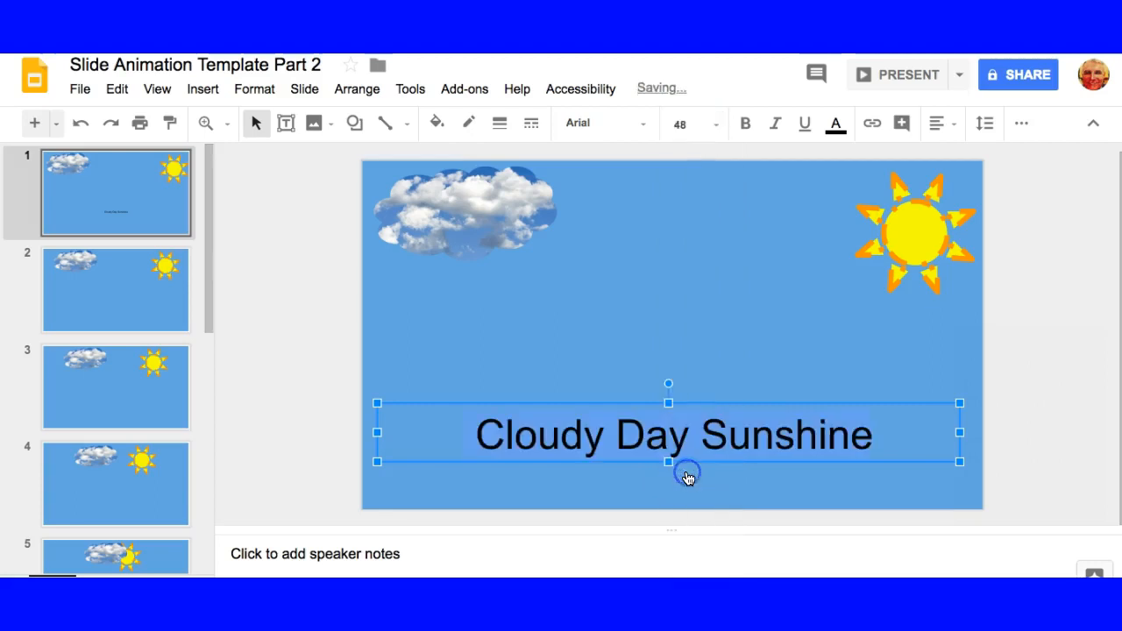
Step: Change the title's font to Bree Serif and set its size to 60
left_click(646, 122)
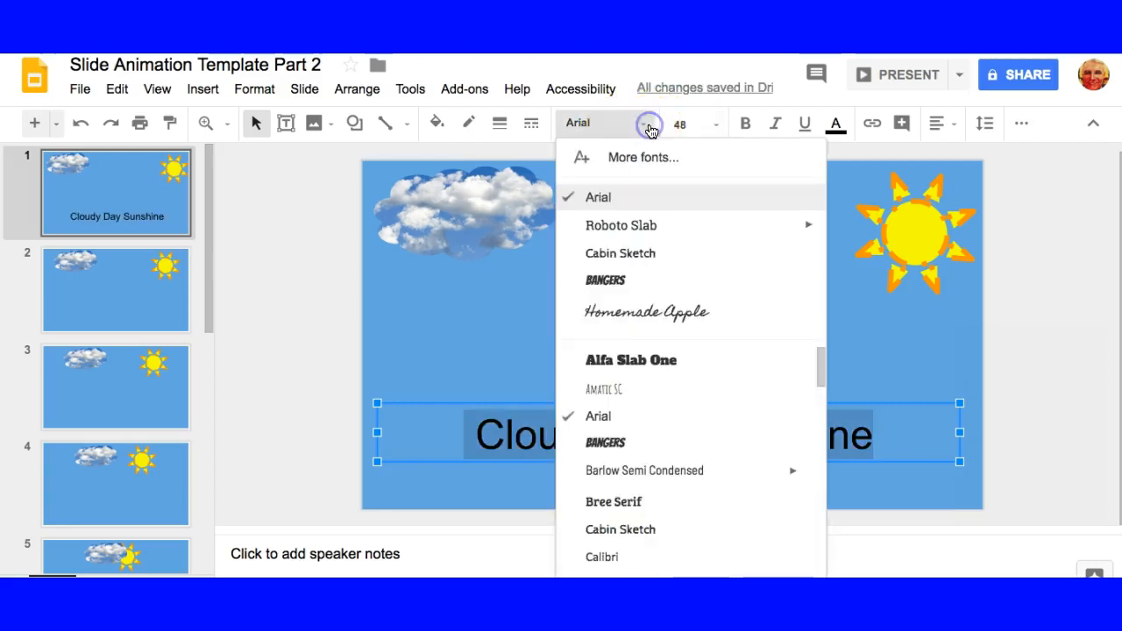
left_click(646, 501)
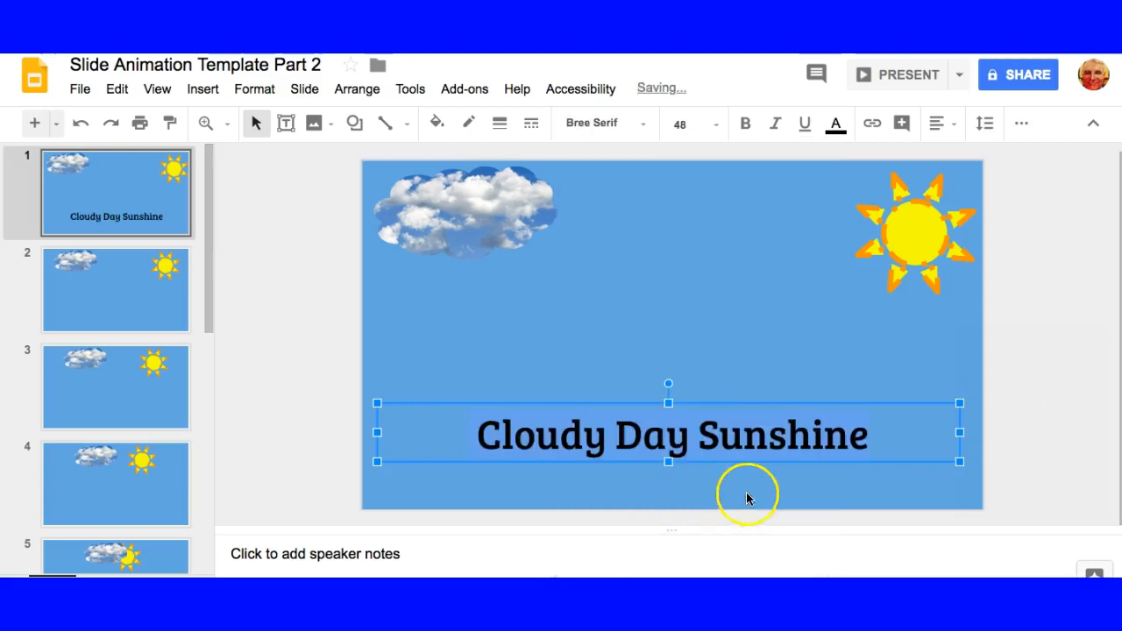
left_click(872, 434)
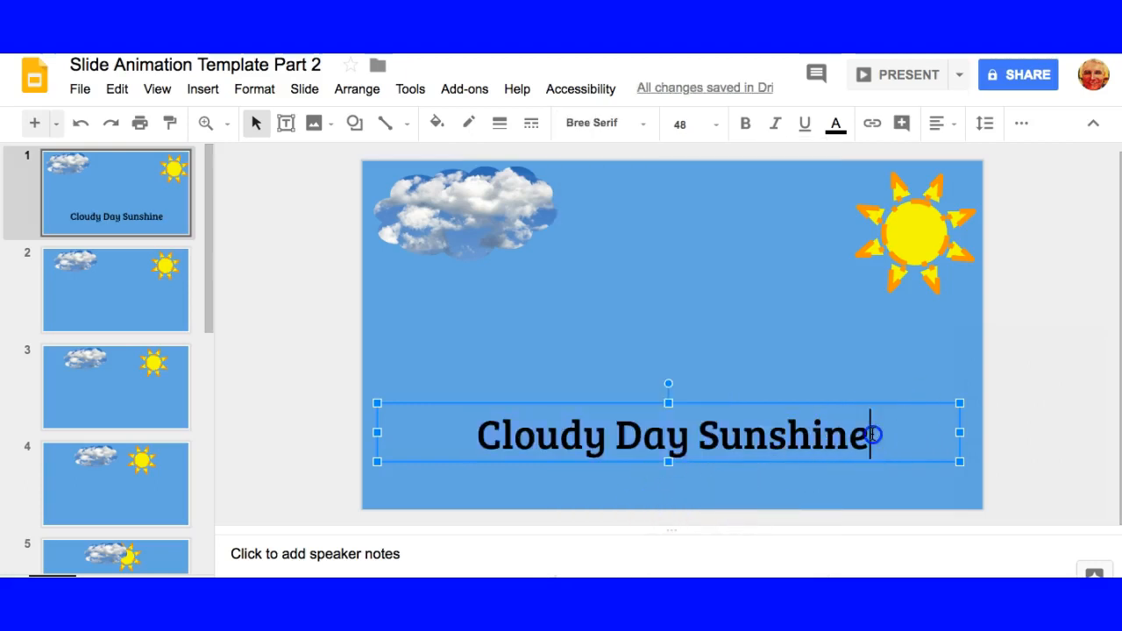
left_click(714, 125)
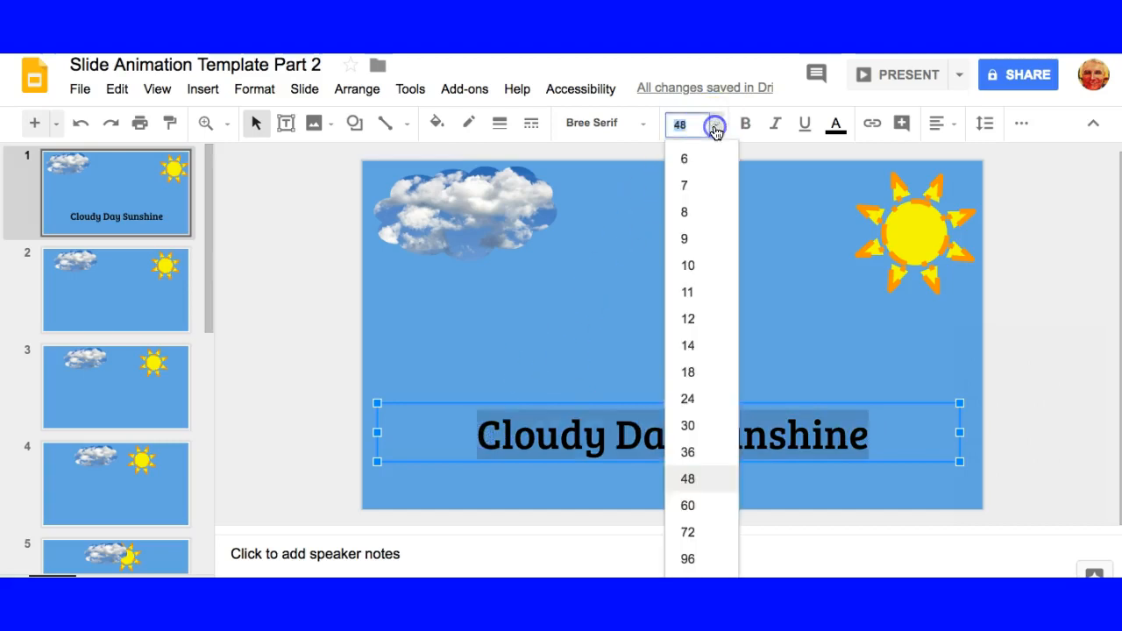
left_click(699, 505)
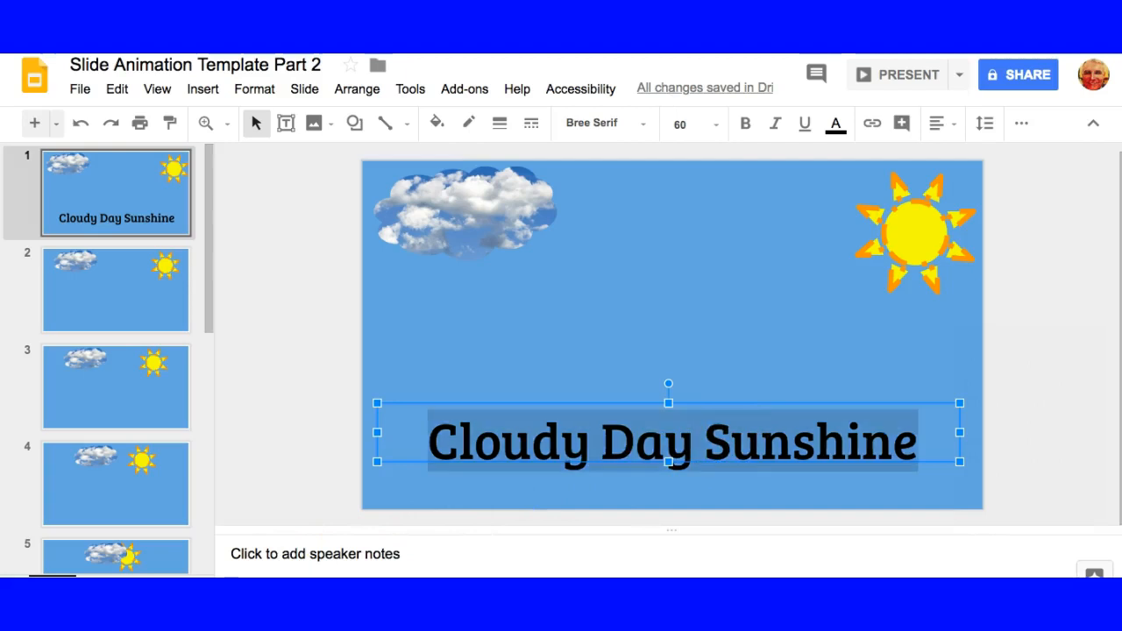
Step: Color the whole "Cloudy Day Sunshine" title dark grey, two shades lighter than black
left_click(429, 450)
left_click(430, 447)
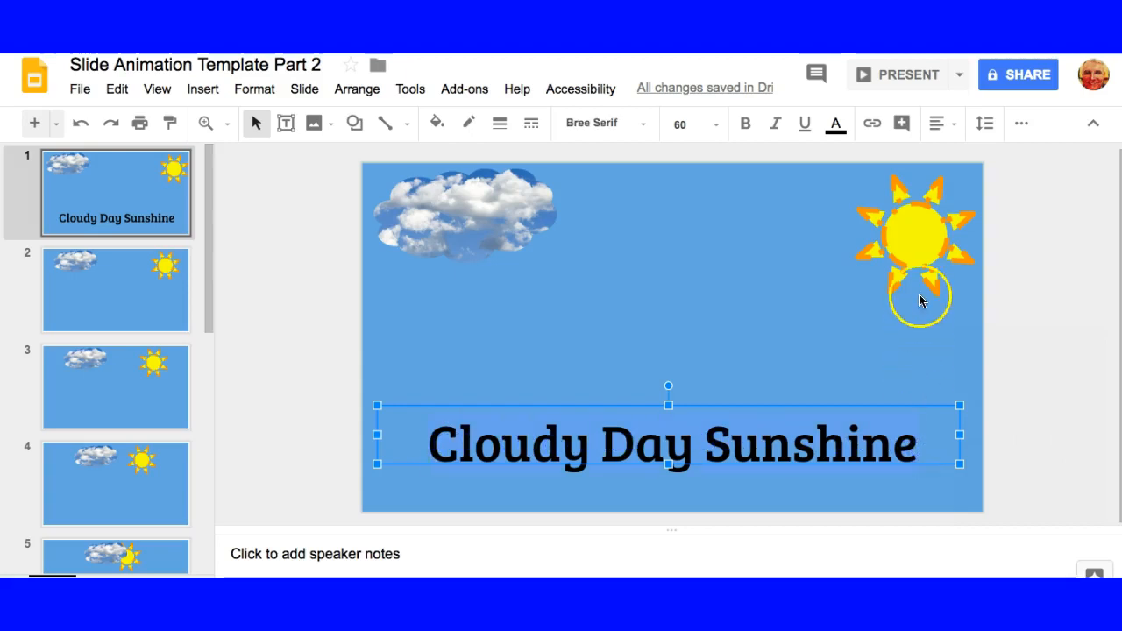
left_click(837, 126)
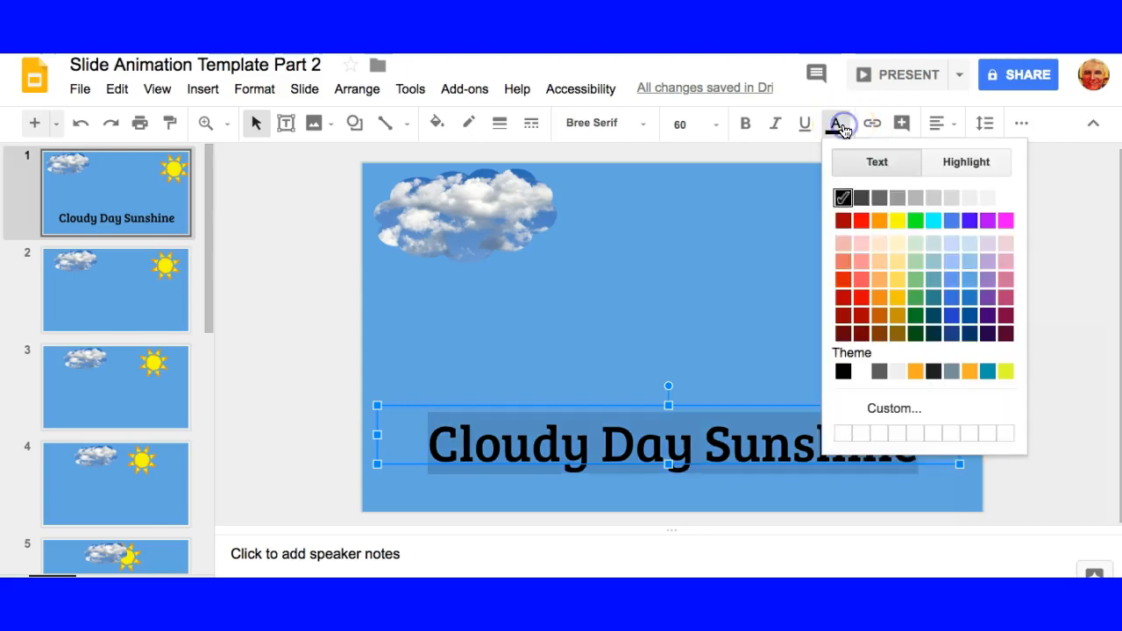
left_click(881, 200)
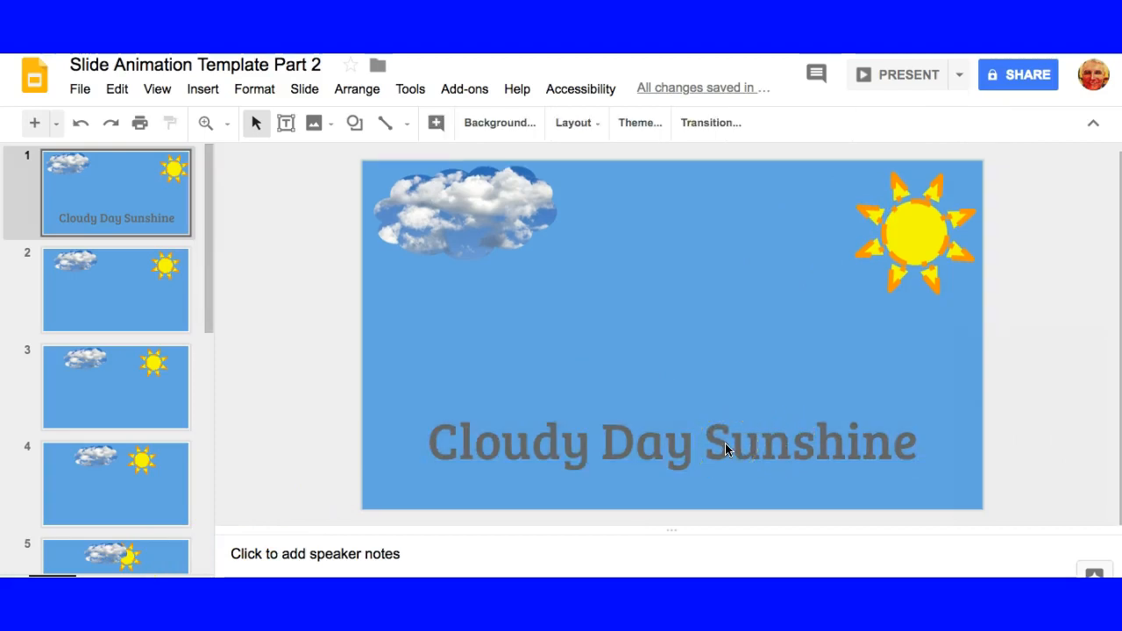
Step: Copy the title text box from slide 1 onto slide 2 and apply the same dark grey text color
left_click(644, 444)
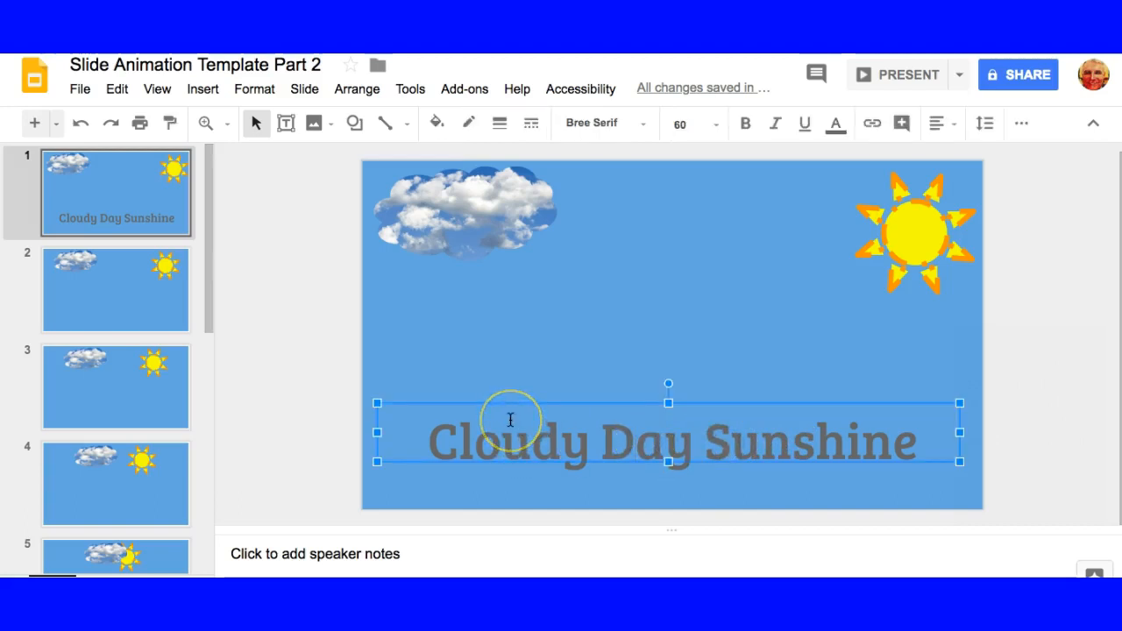
left_click(153, 311)
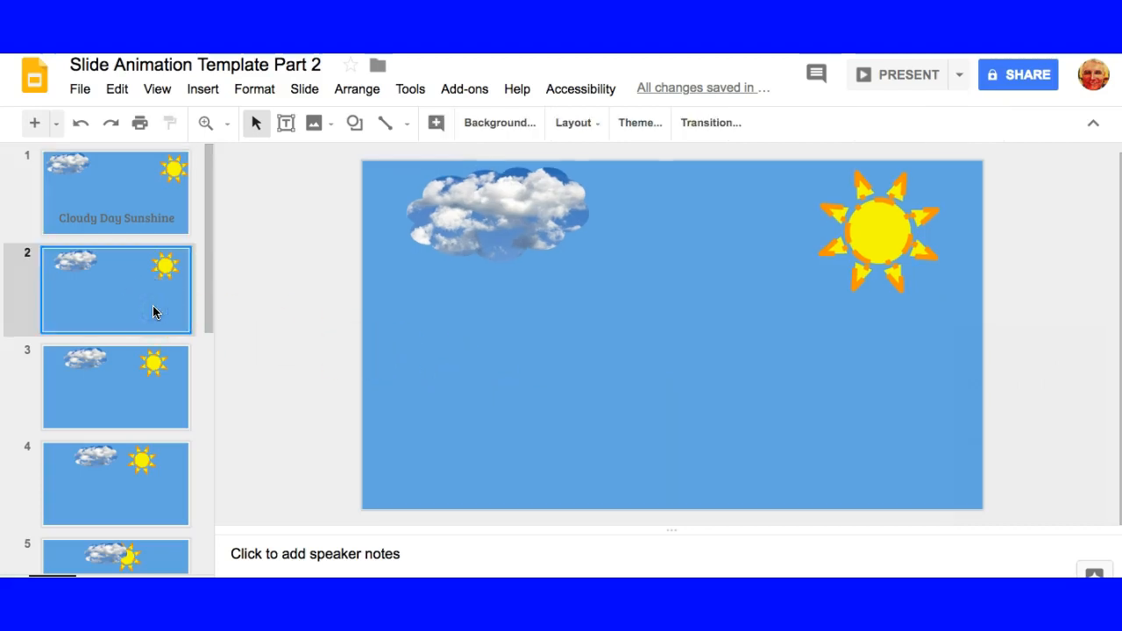
key("ctrl+v")
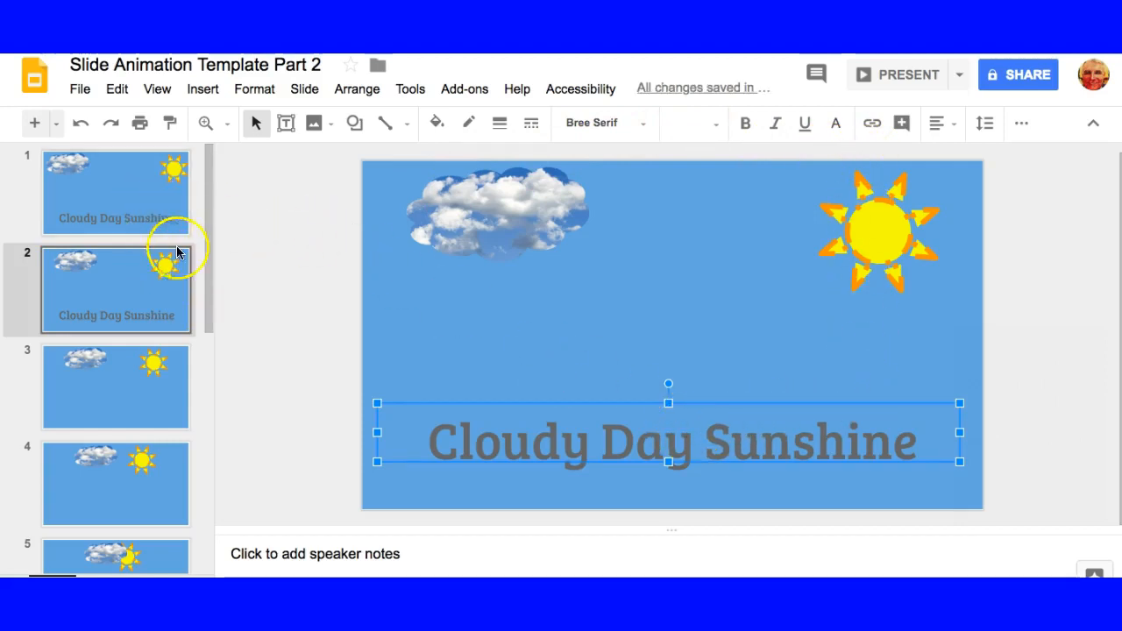
left_click(838, 127)
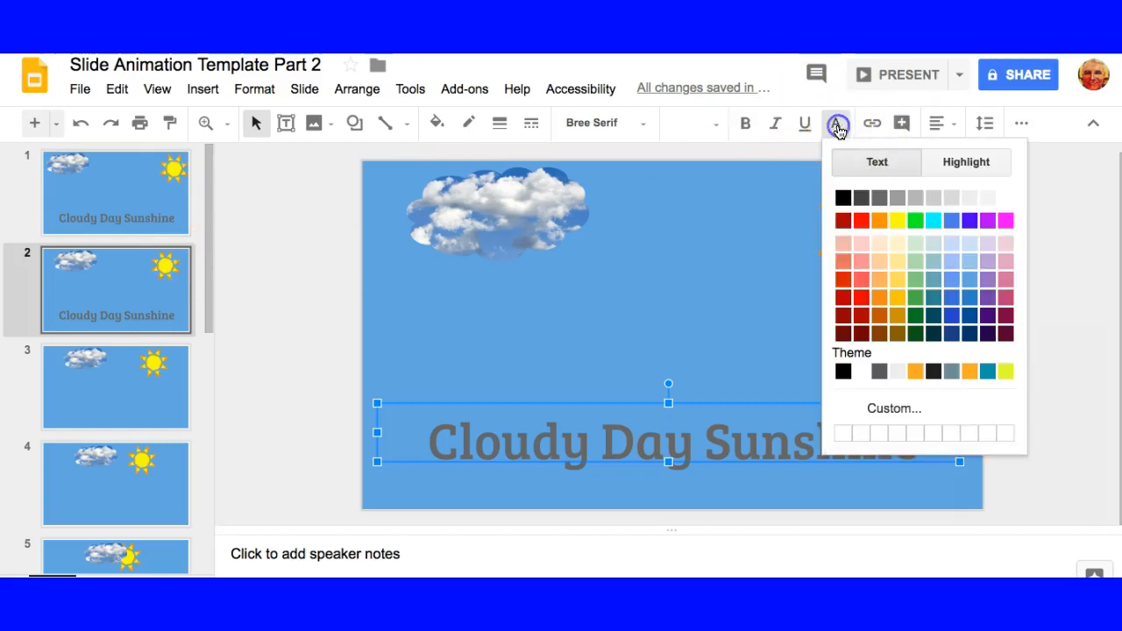
left_click(876, 201)
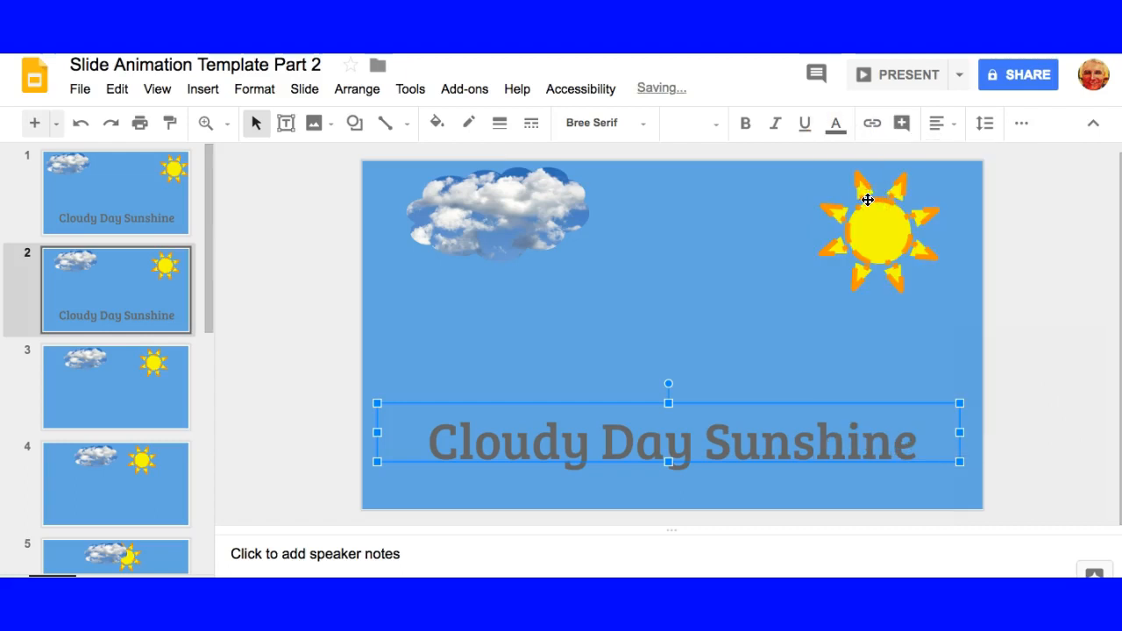
Step: Paste the title text box onto slide 3 and color its text medium grey, one shade lighter than on slide 2
left_click(138, 399)
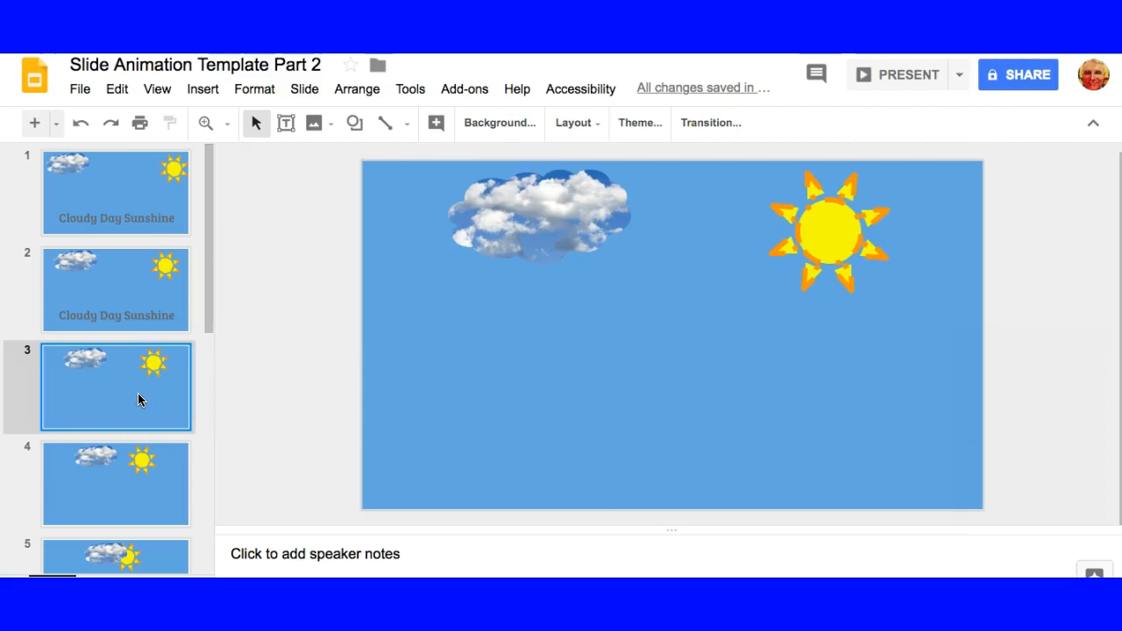
key("ctrl+v")
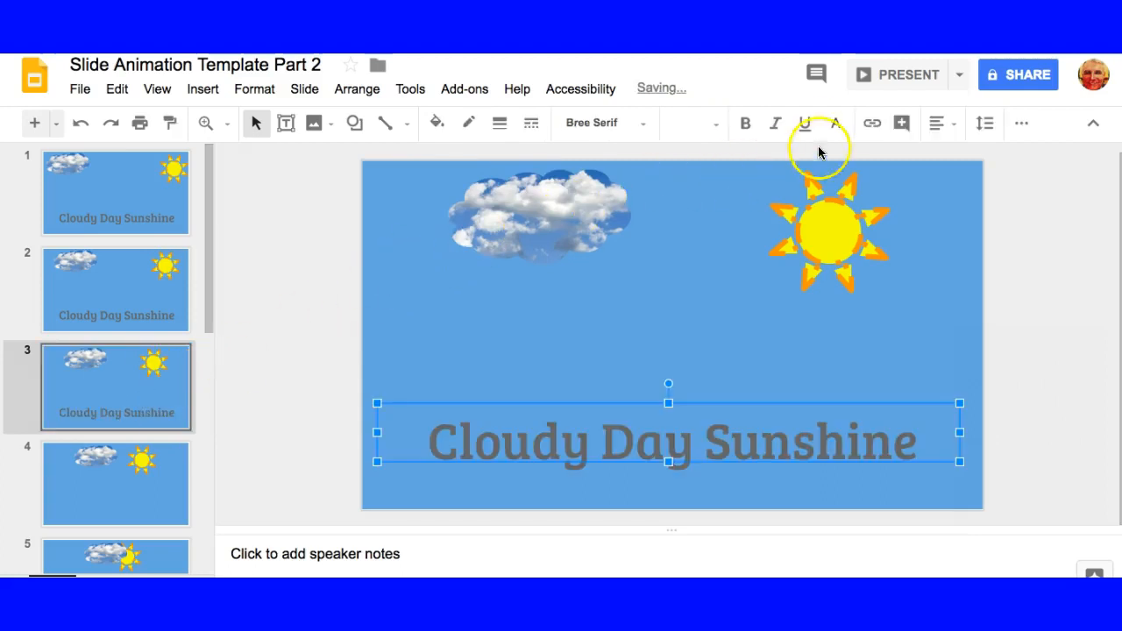
left_click(837, 125)
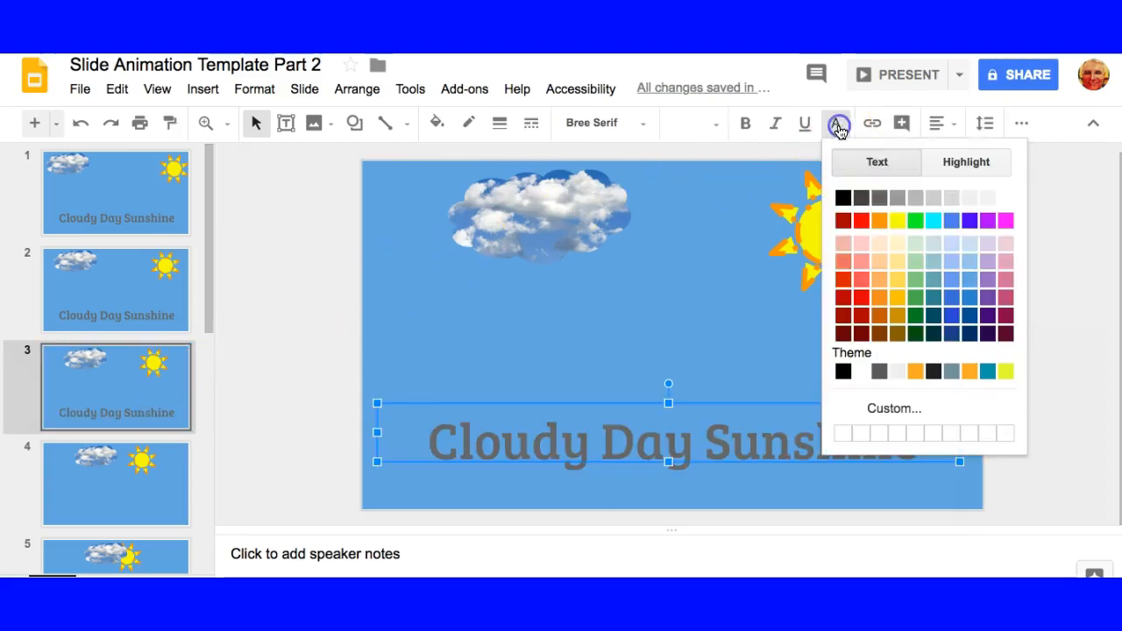
left_click(893, 196)
Step: Paste the title text box onto slide 4 and color its text one grey shade lighter than on slide 3
left_click(169, 496)
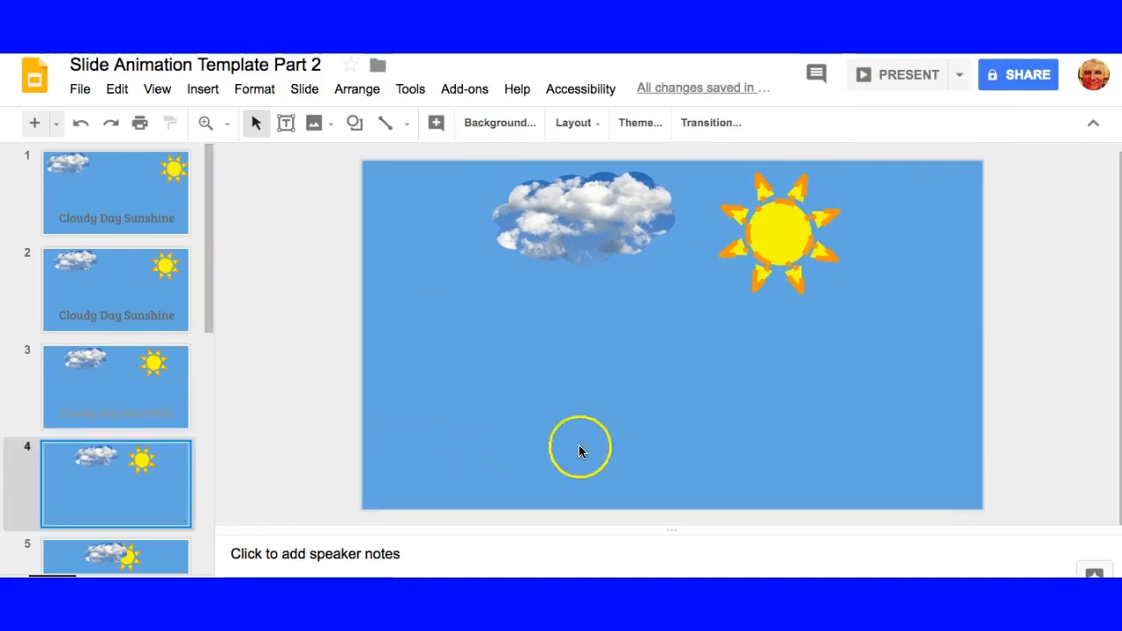
key("ctrl+v")
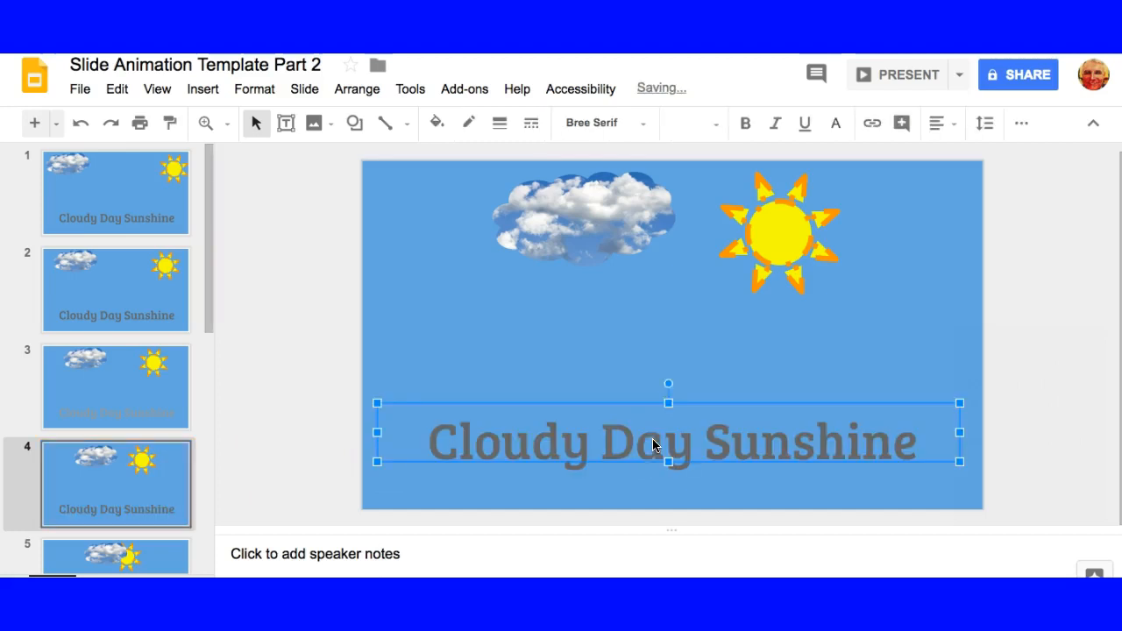
left_click(835, 124)
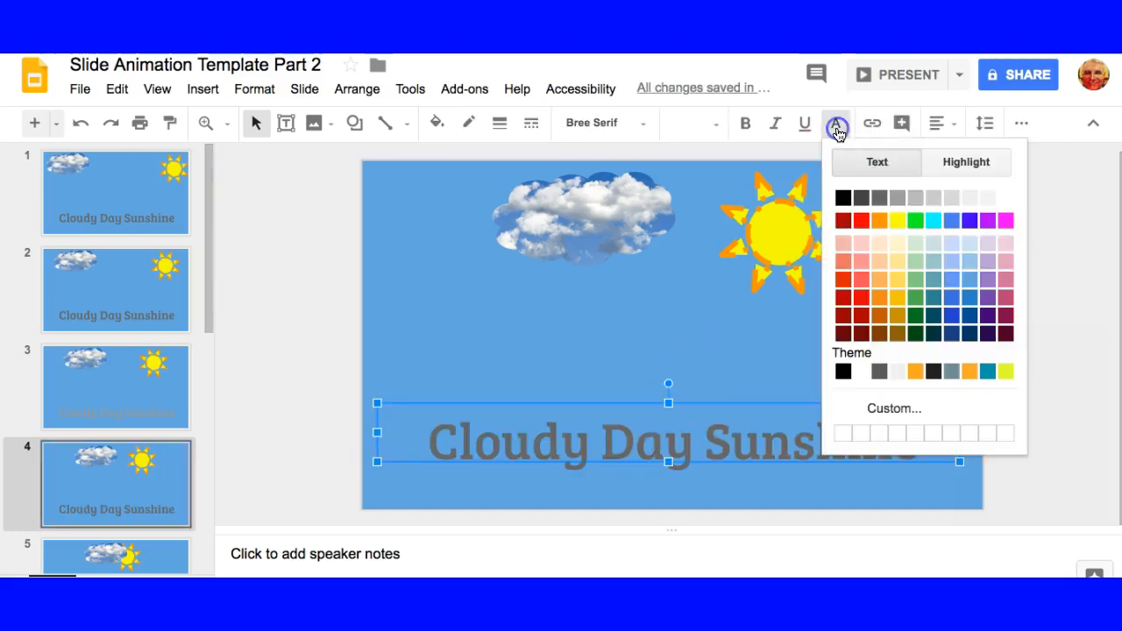
left_click(915, 198)
Step: Paste the title text box onto slide 5 and color its text light grey, one shade lighter than on slide 4
left_click_drag(212, 307, 201, 436)
left_click(131, 311)
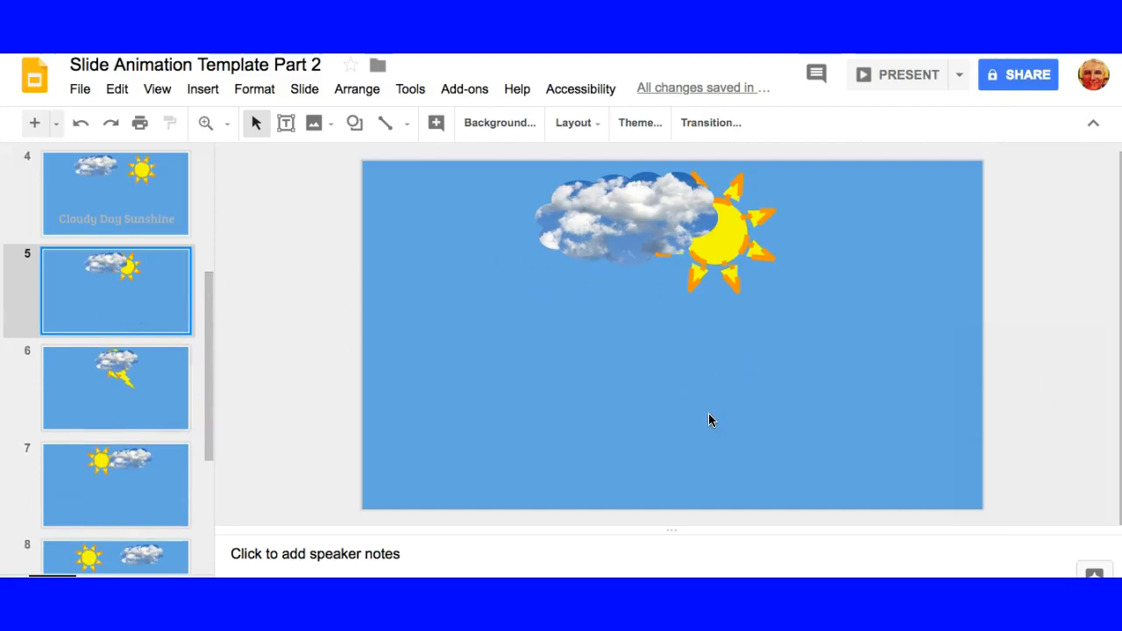
key("ctrl+v")
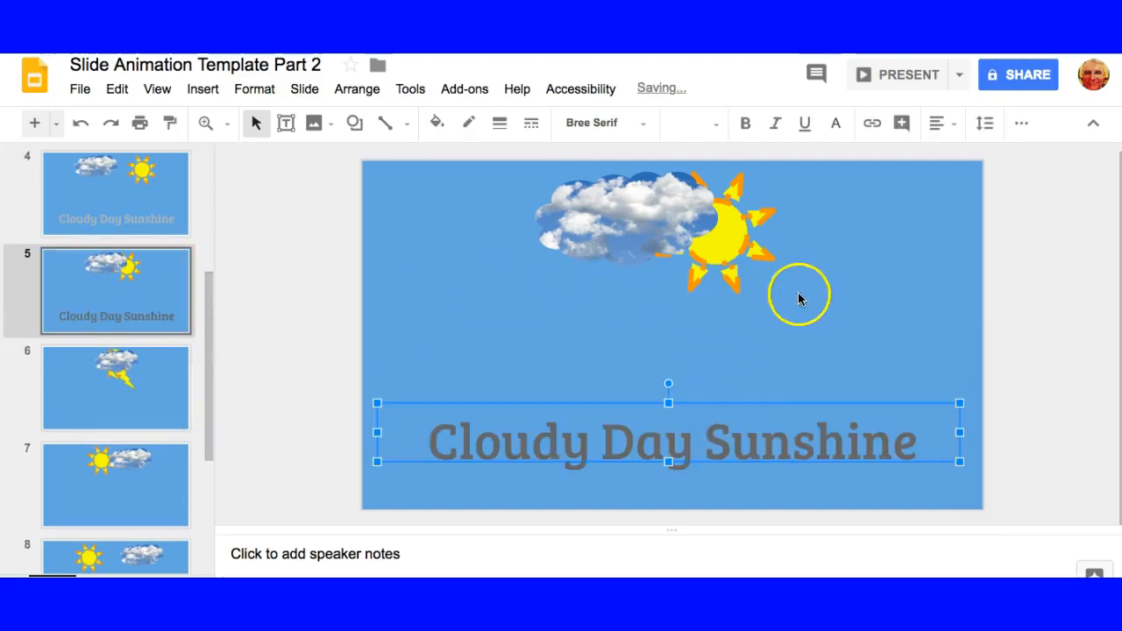
left_click(835, 123)
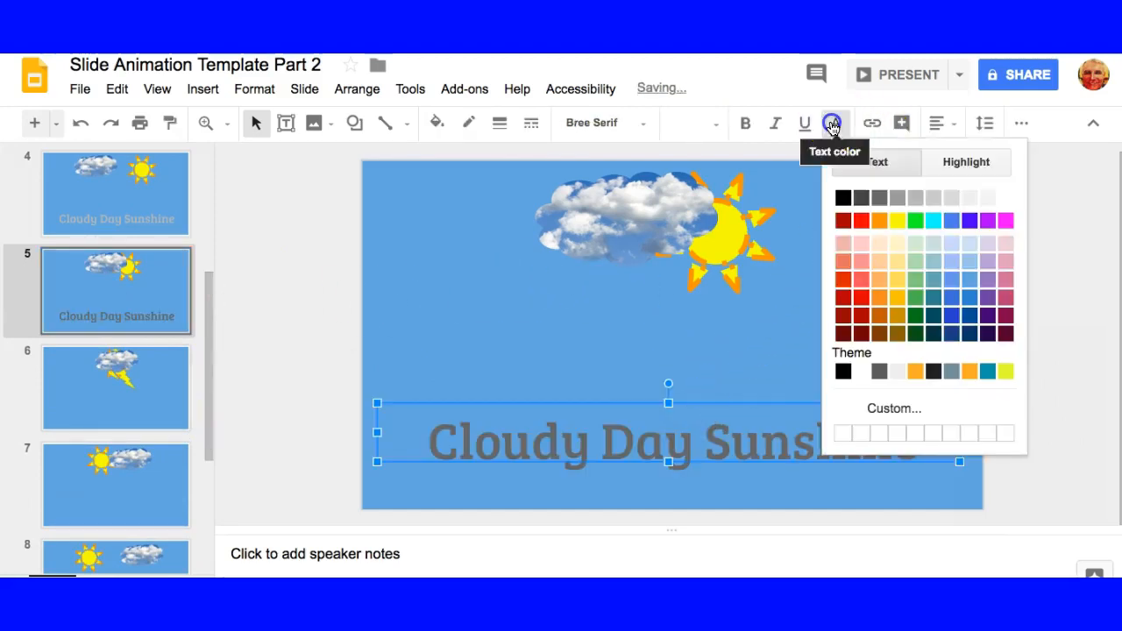
left_click(933, 197)
Step: Paste the title text box onto slide 6 and color its text light grey, one shade lighter than on slide 5
left_click(140, 421)
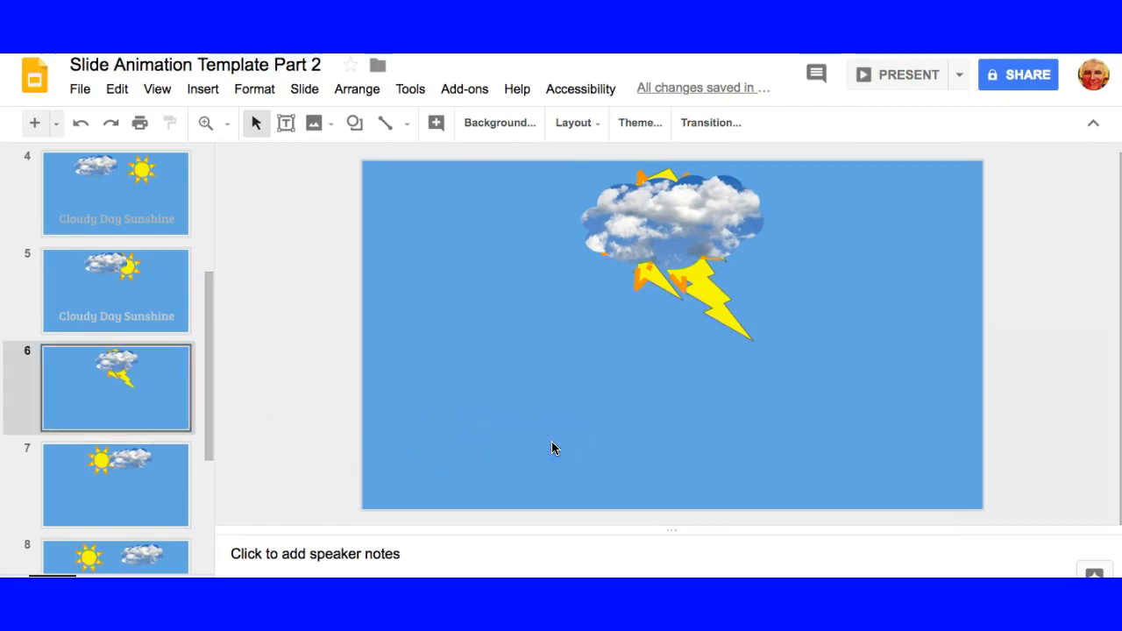
key("ctrl+v")
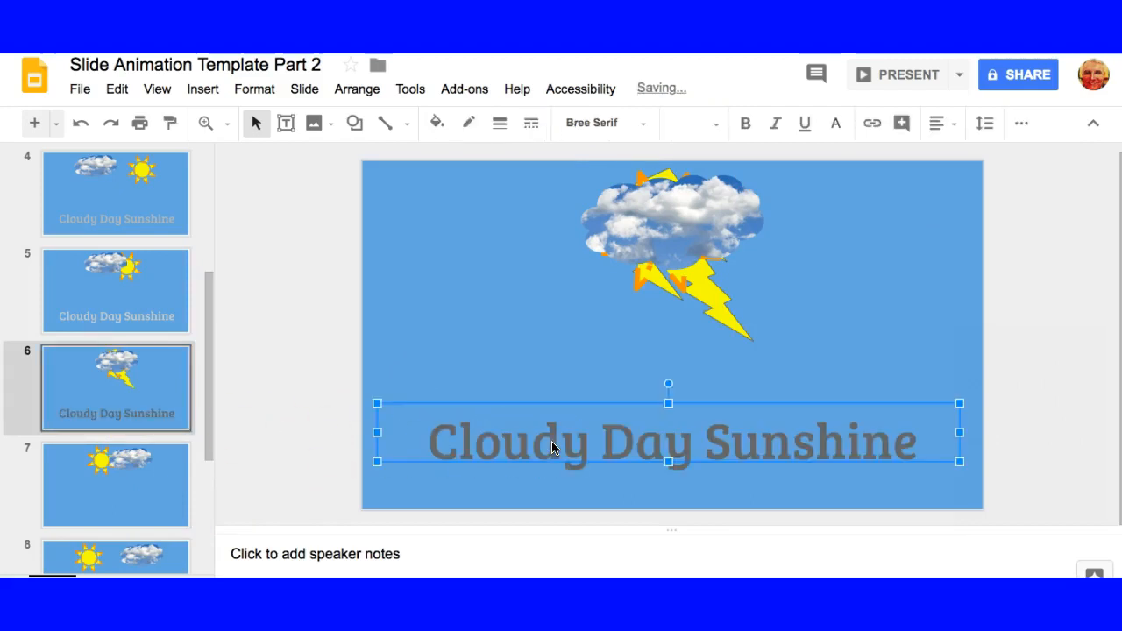
left_click(838, 128)
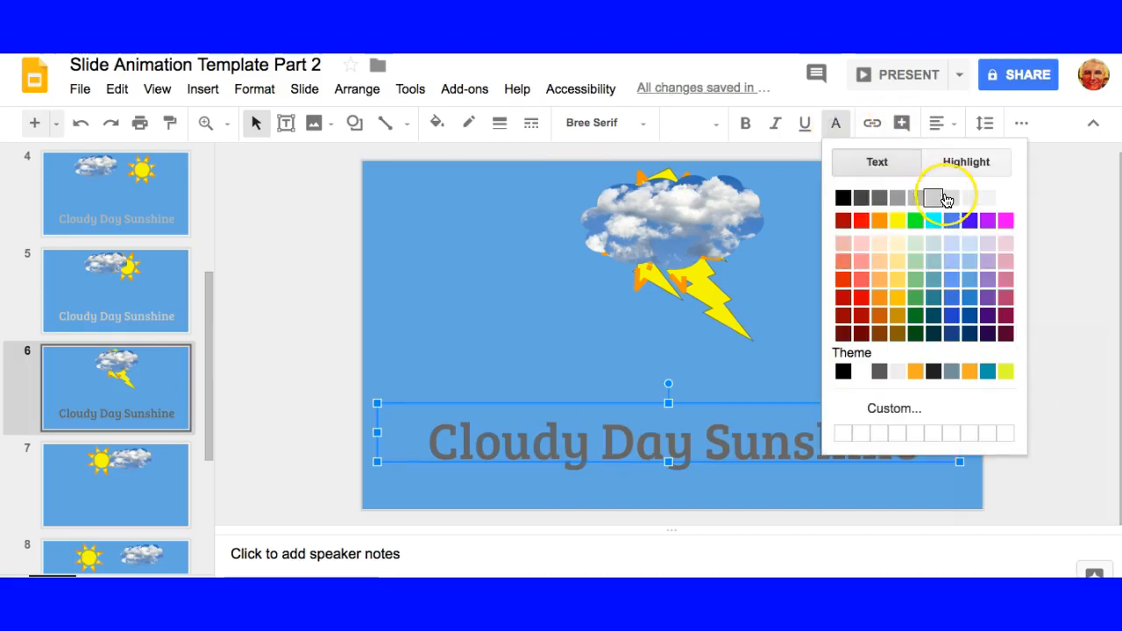
left_click(954, 200)
Step: Paste the title text box onto slide 7 and give its text the same light grey as on slide 6
left_click(122, 504)
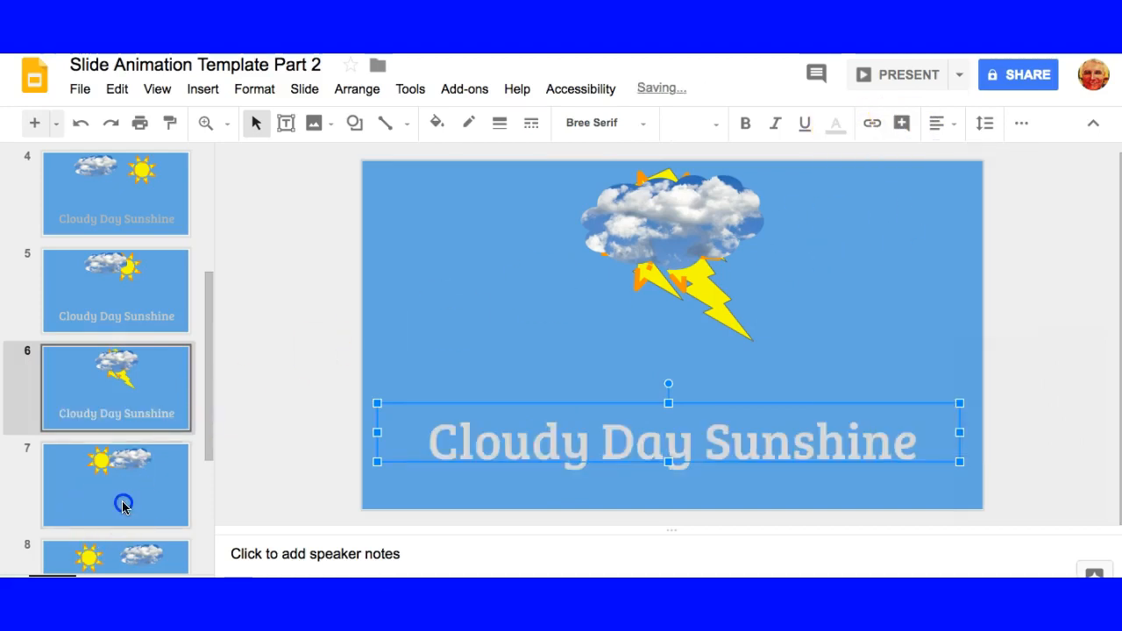
left_click(720, 470)
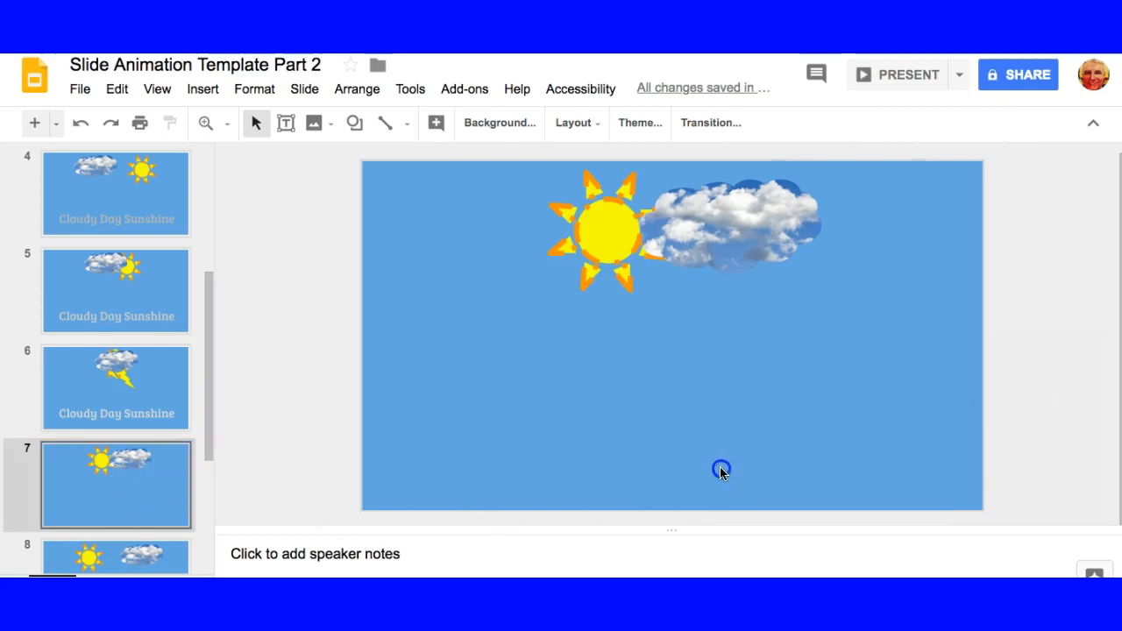
key("ctrl+v")
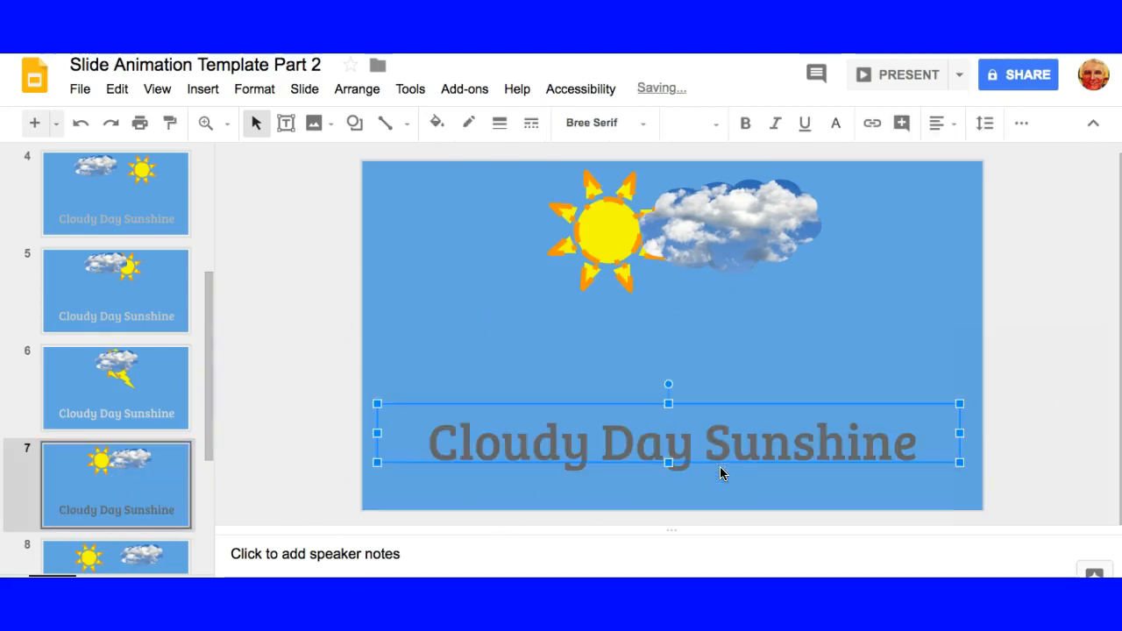
left_click(835, 123)
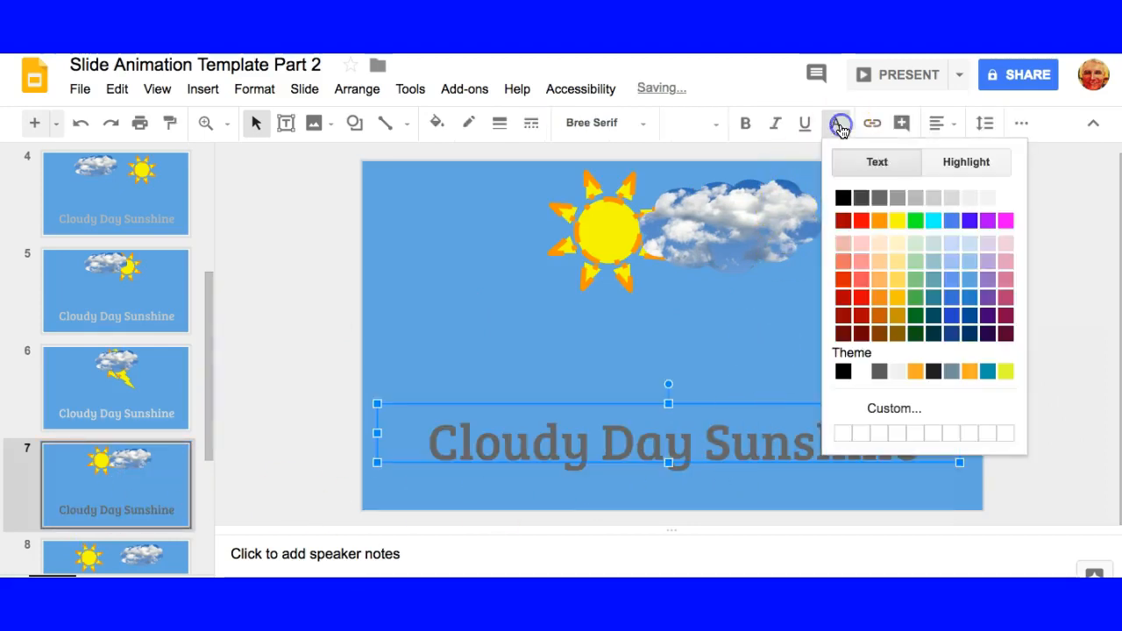
left_click(953, 199)
Step: Paste the title text box onto slide 8 and color its text one grey shade lighter than on slide 7
left_click_drag(205, 402, 207, 482)
left_click(135, 425)
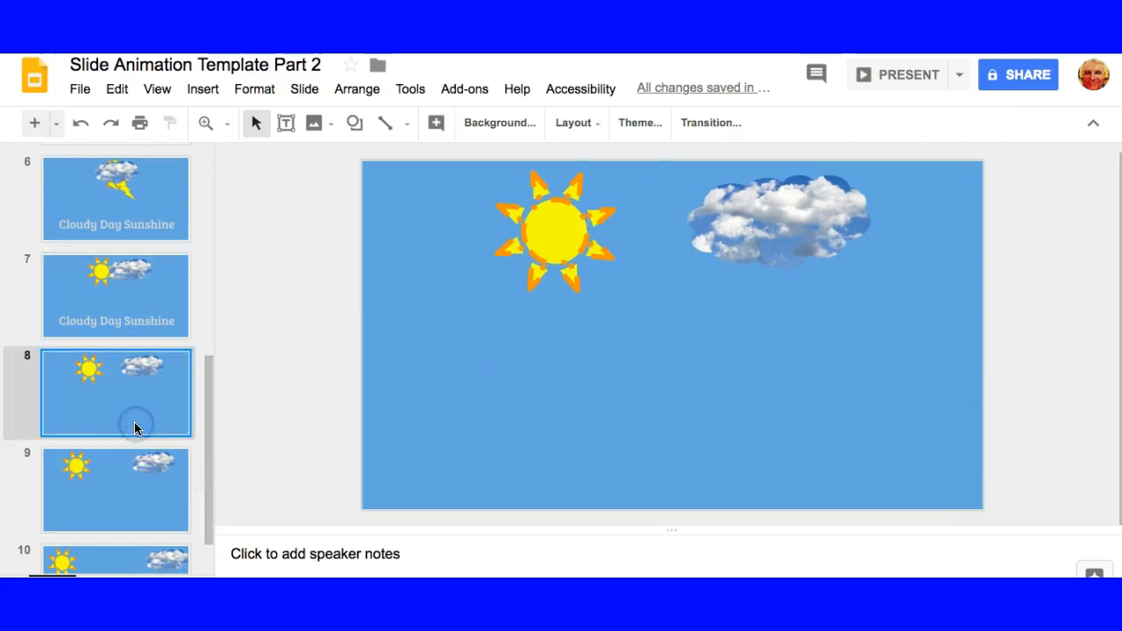
left_click(719, 468)
key("ctrl+v")
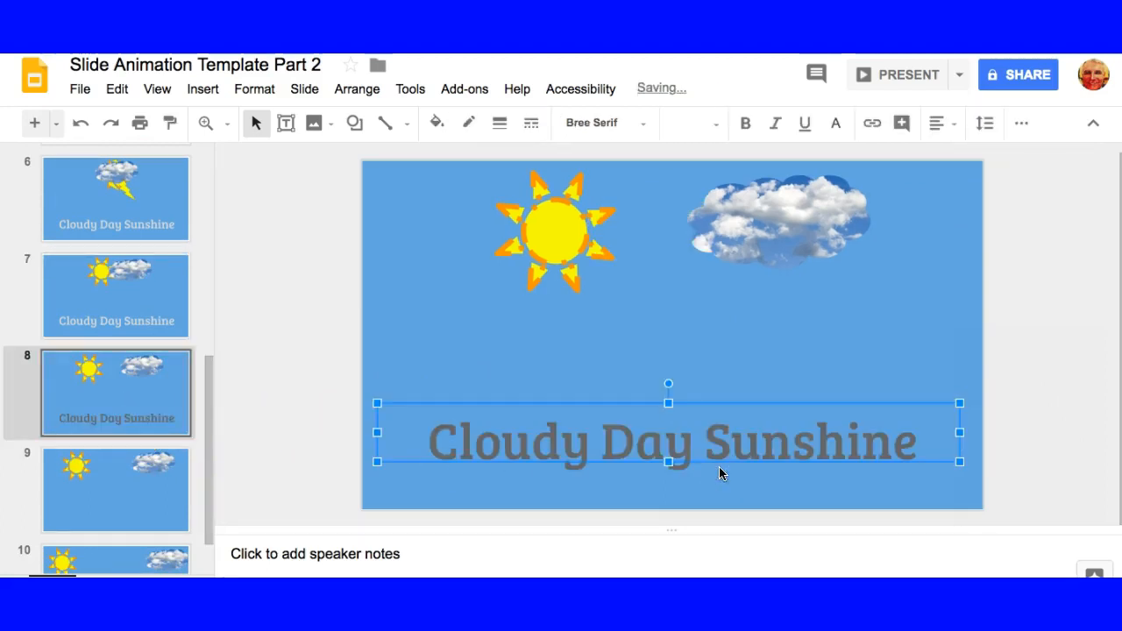
left_click(837, 128)
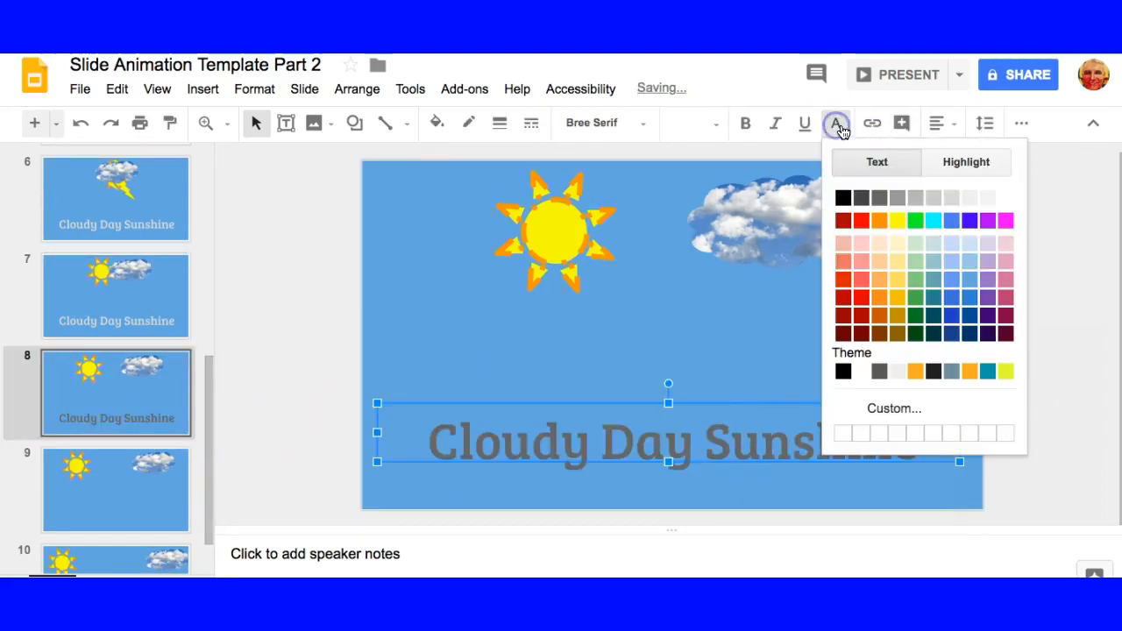
left_click(966, 198)
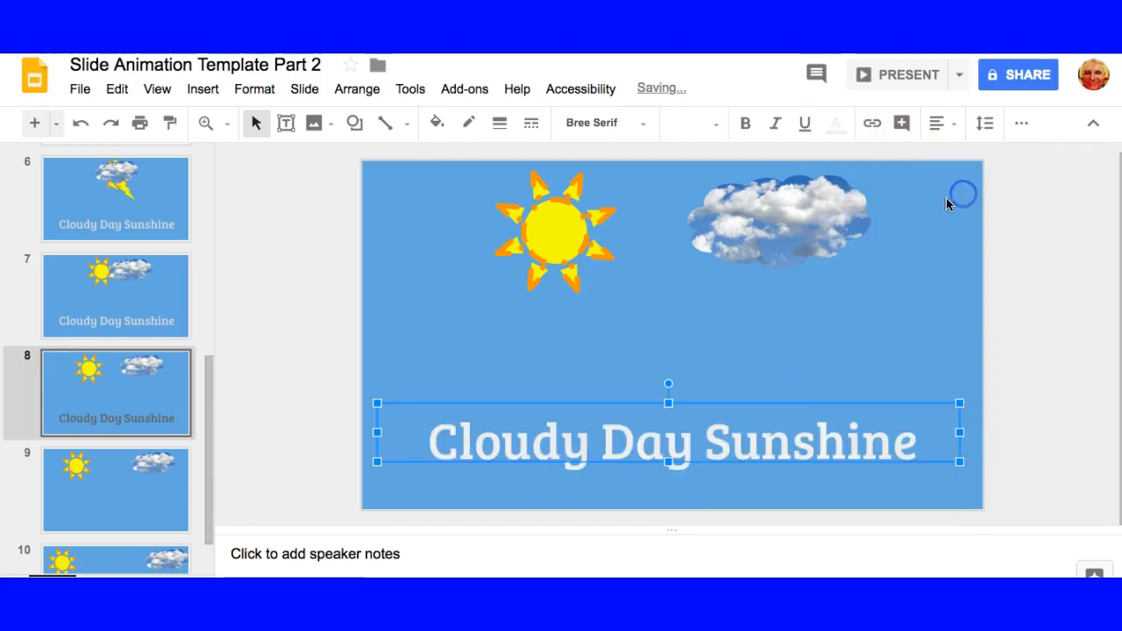
Step: Paste the title text box onto slide 9 and color its text the lightest grey, one shade lighter than on slide 8
left_click_drag(211, 438, 207, 511)
left_click(137, 454)
left_click(583, 480)
key("ctrl+v")
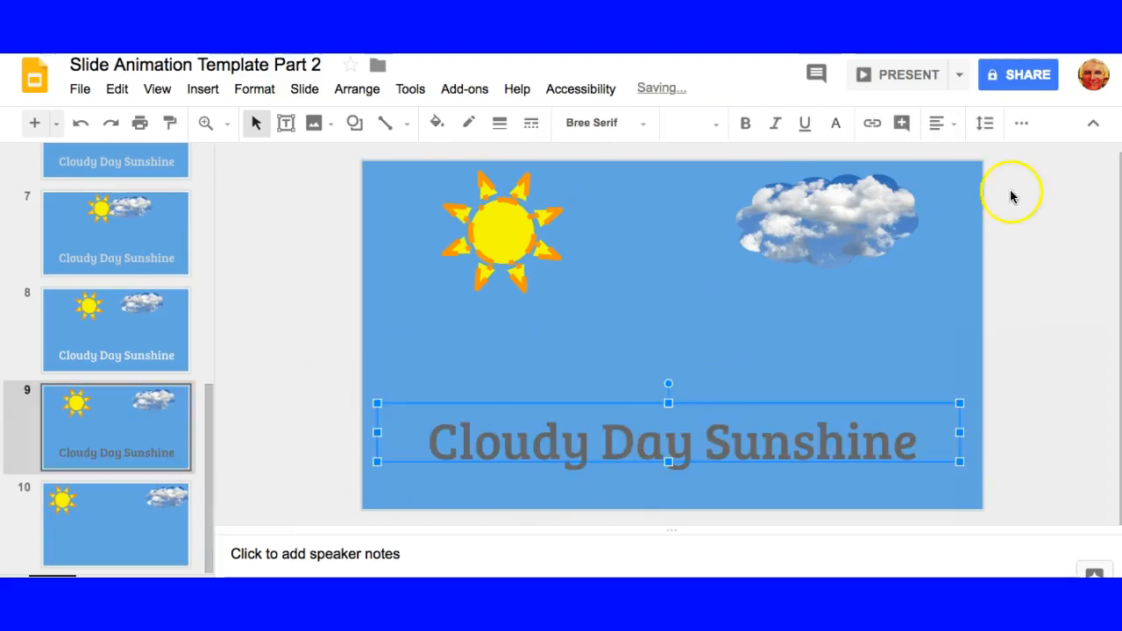
left_click(830, 130)
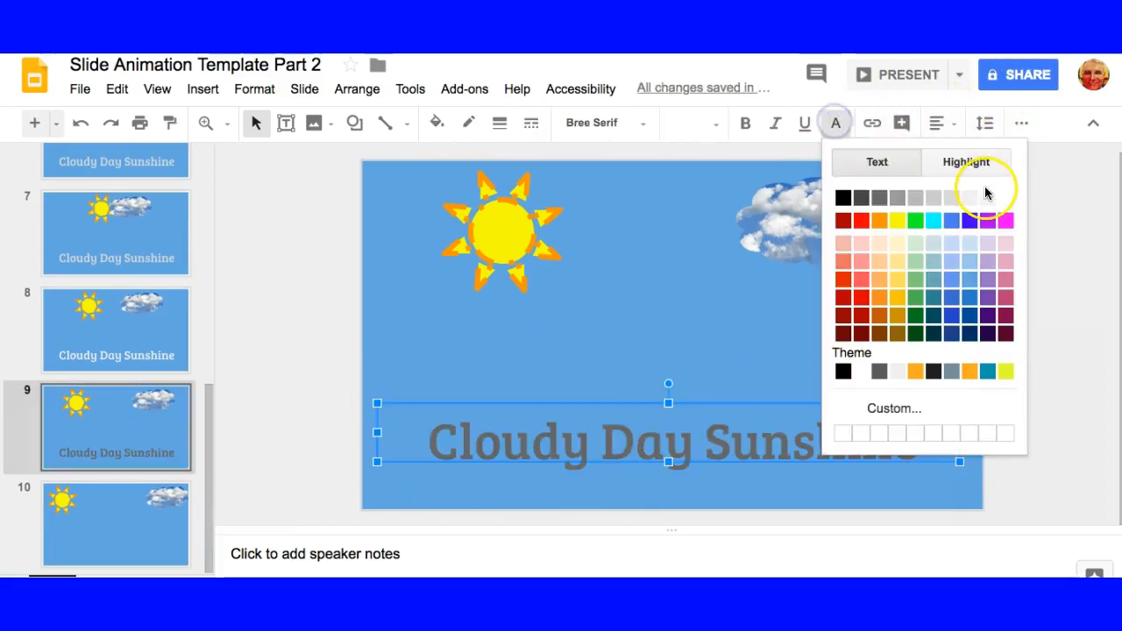
left_click(984, 194)
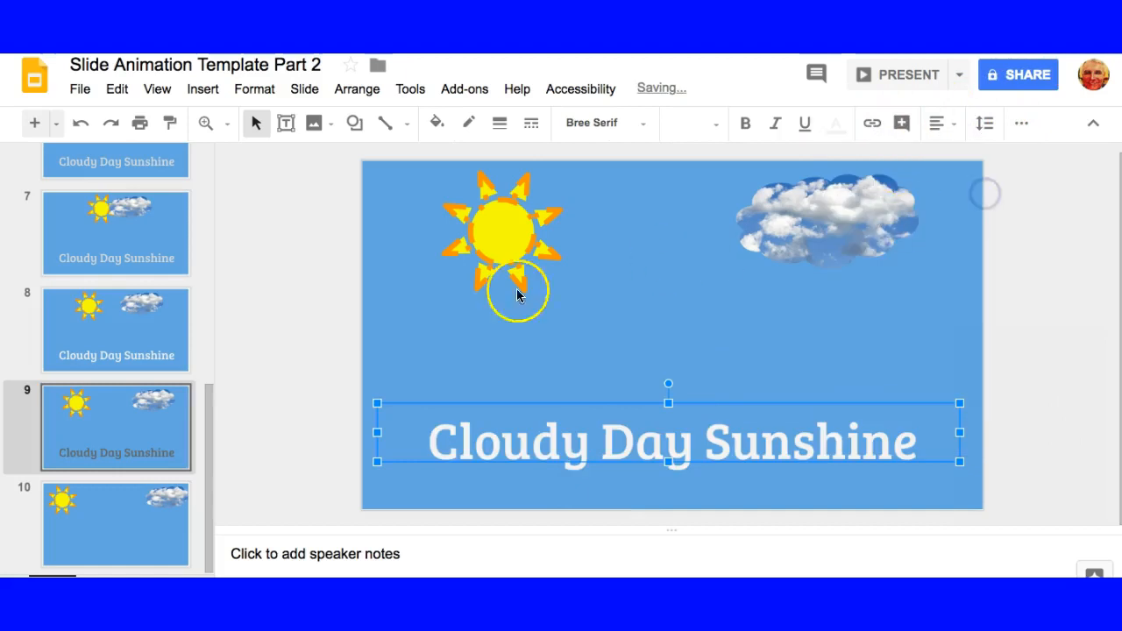
Step: Paste the title text box onto slide 10 and color its text white
left_click(123, 521)
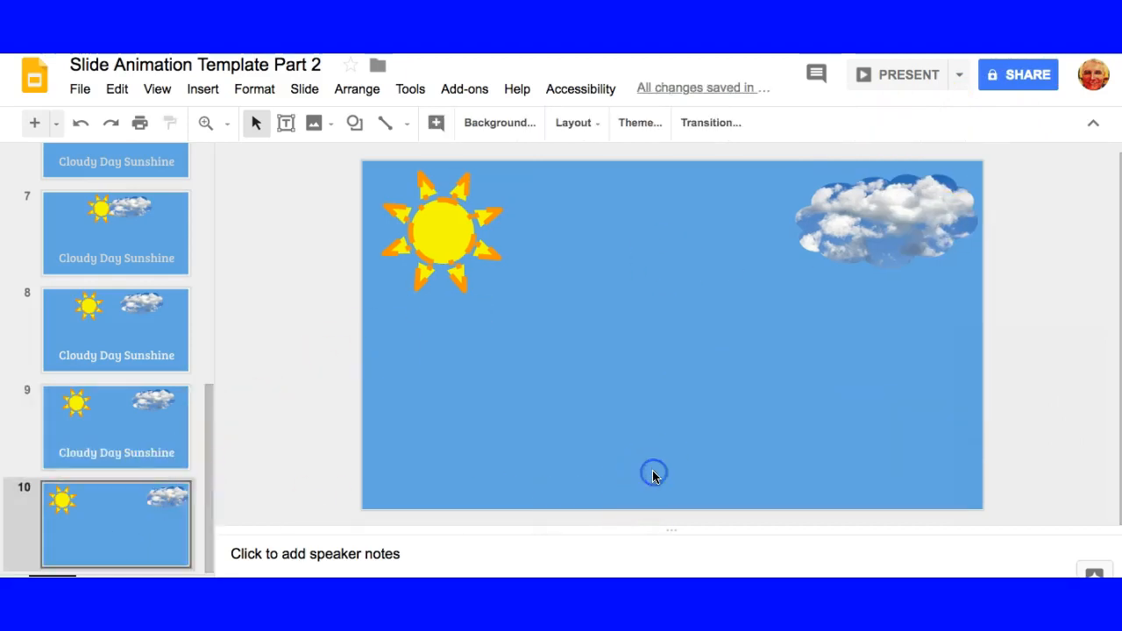
key("ctrl+v")
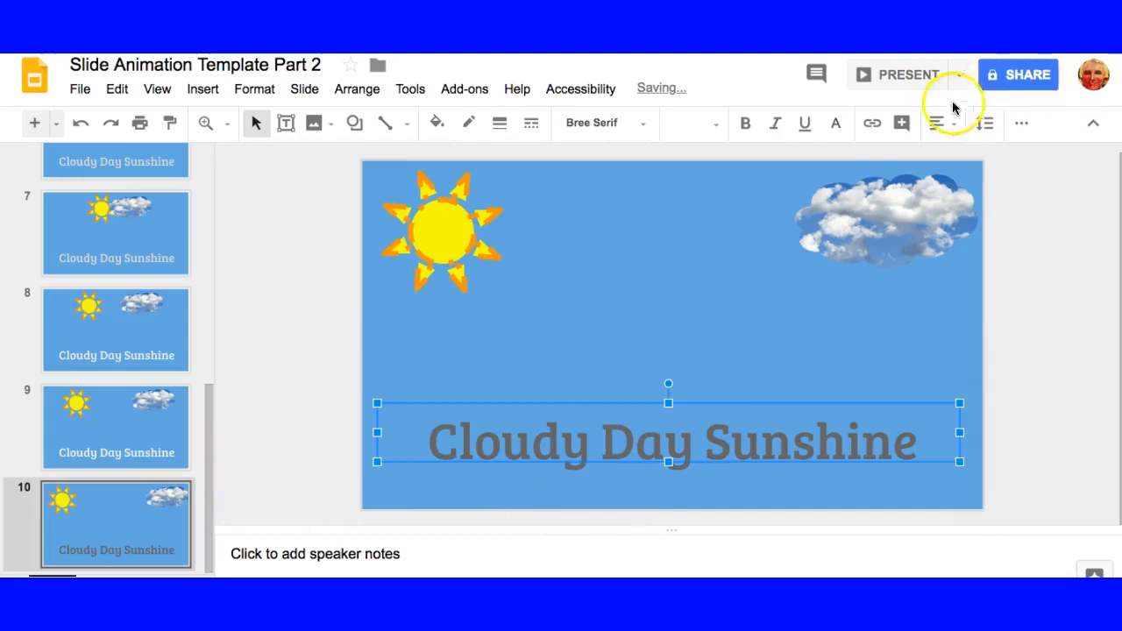
left_click(838, 124)
left_click(1005, 198)
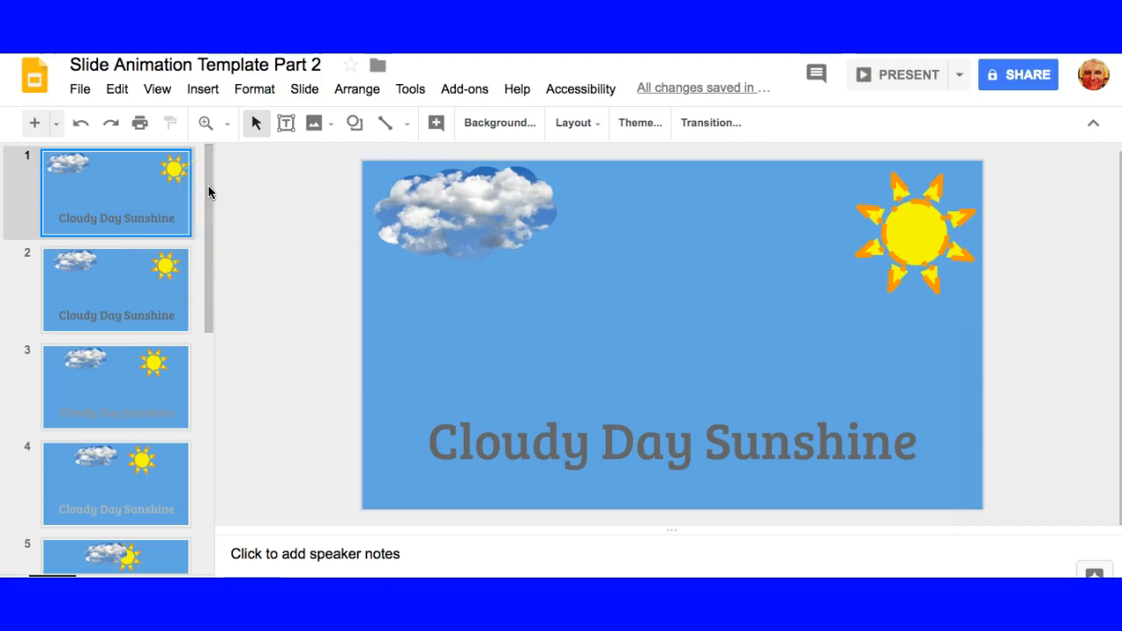
Step: Flip back and forth through slides 1 to 10 to check the cloud, sun, lightning and title-fade animation
left_click(162, 203)
key("Down")
key("Down")
key("Down")
key("Down")
key("Down")
key("Down")
key("Down")
key("Down")
key("Down")
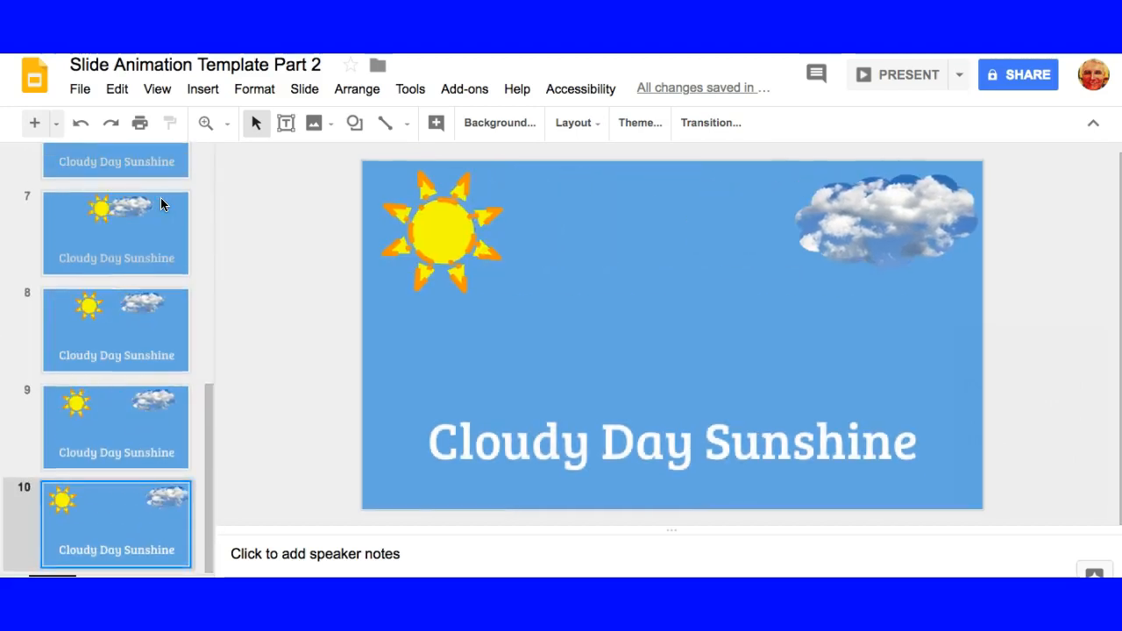
key("Up")
key("Up")
key("Up")
key("Up")
key("Up")
key("Up")
key("Up")
key("Up")
key("Up")
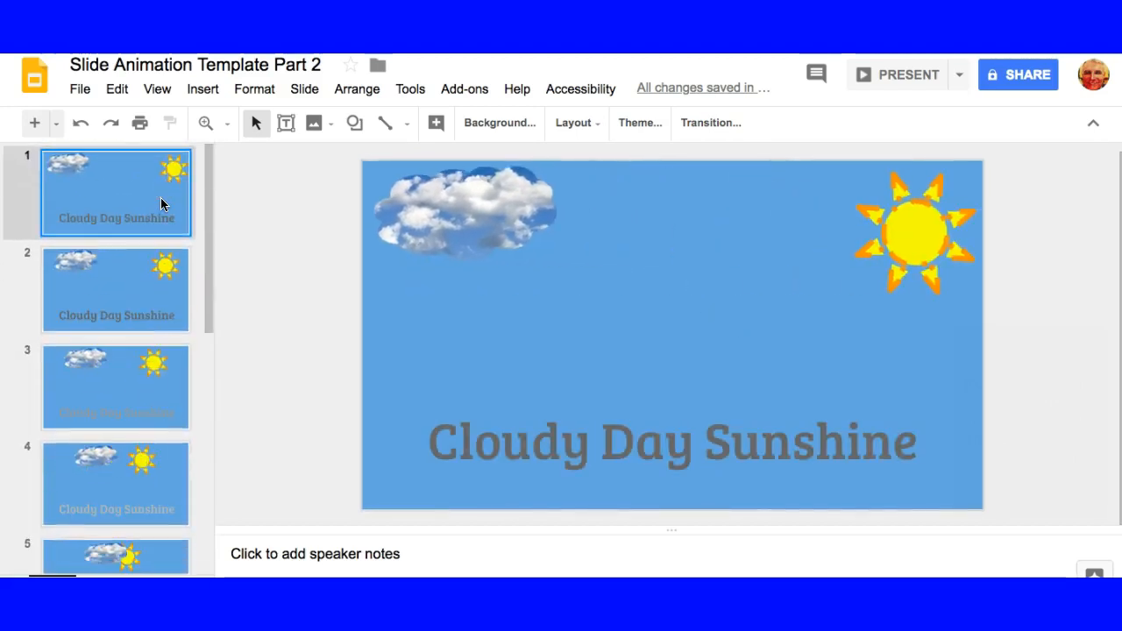
key("Down")
key("Down")
key("Down")
key("Down")
key("Down")
key("Down")
key("Down")
key("Down")
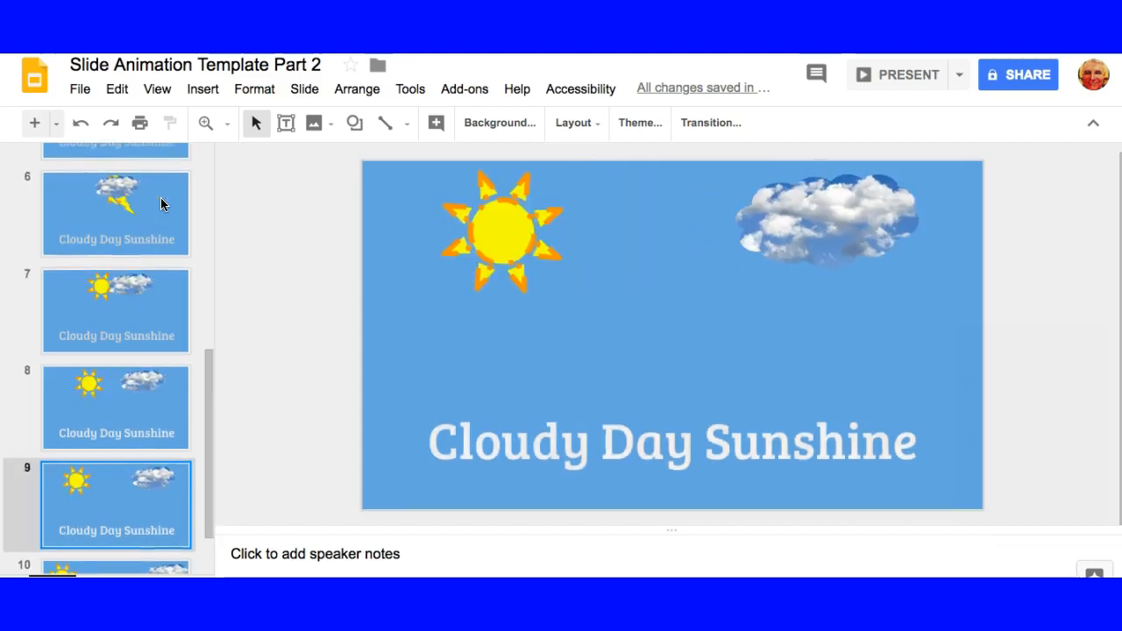
key("Down")
key("Up")
key("Up")
key("Up")
key("Up")
key("Up")
key("Up")
key("Up")
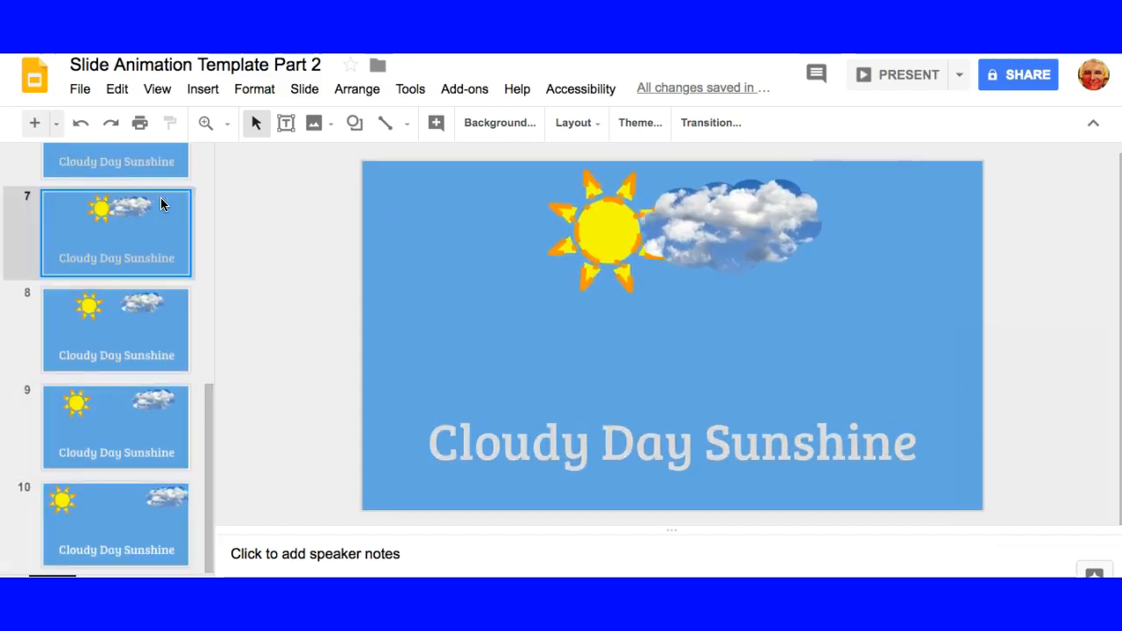
key("Down")
key("Down")
key("Down")
key("Down")
key("Down")
key("Down")
key("Down")
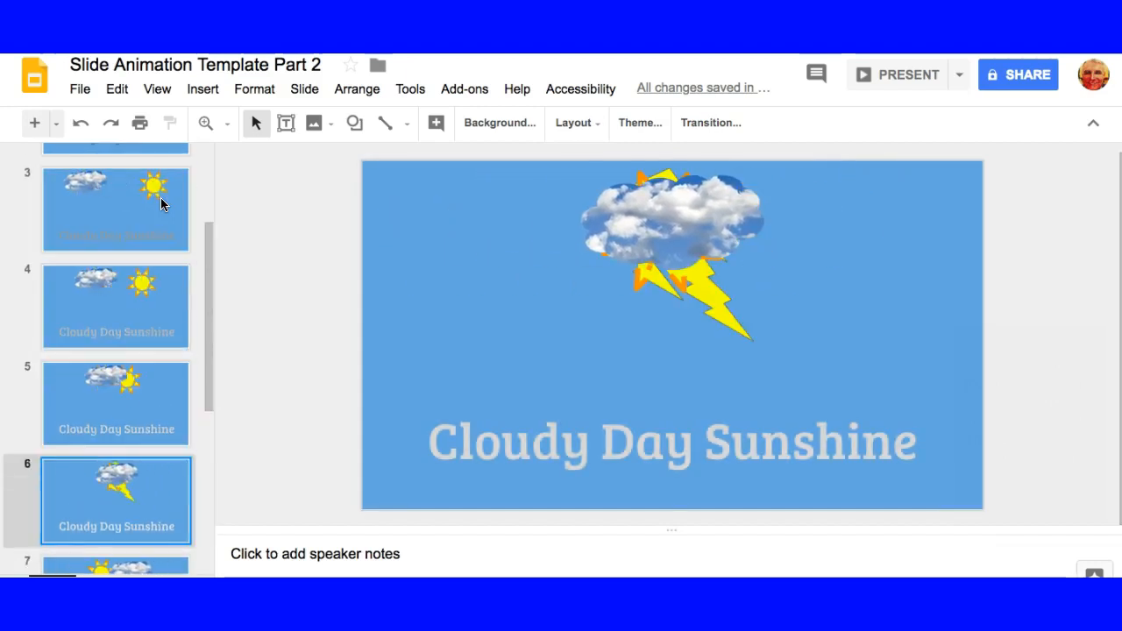
key("Up")
key("Up")
key("Up")
key("Up")
key("Up")
key("Up")
key("Up")
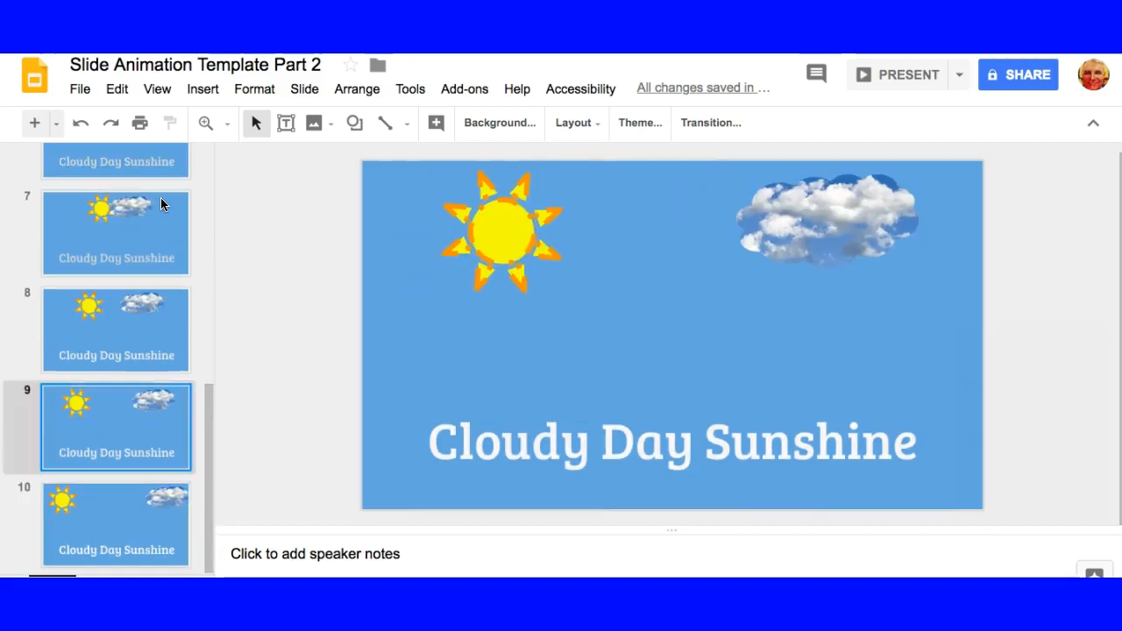
key("Up")
key("Up")
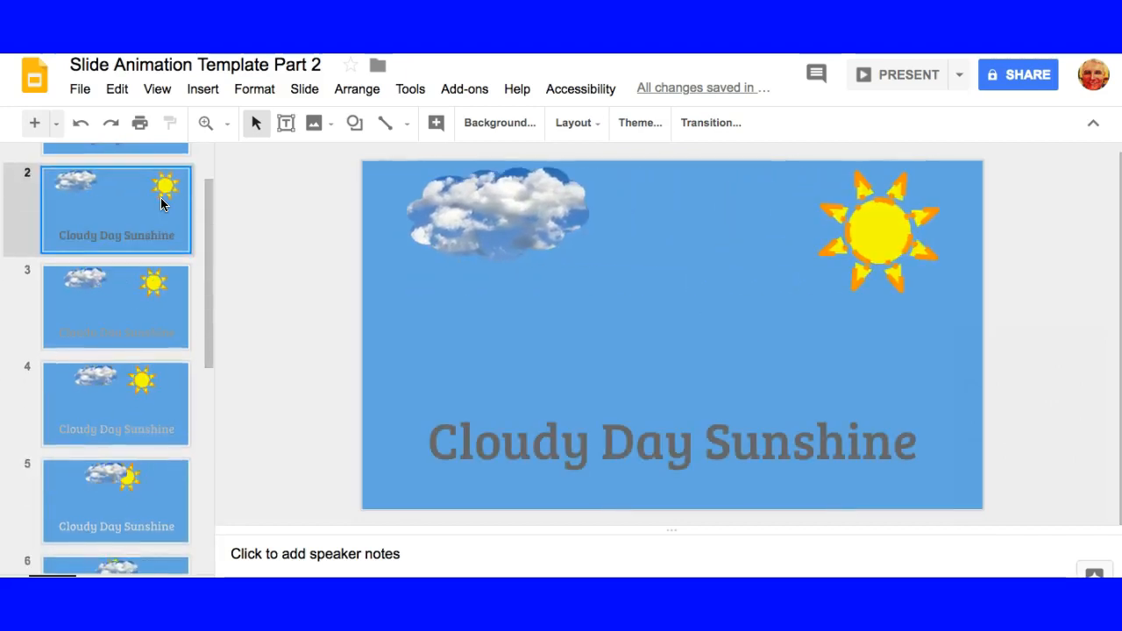
key("Down")
key("Down")
key("Down")
key("Down")
key("Down")
key("Down")
key("Down")
key("Down")
key("Down")
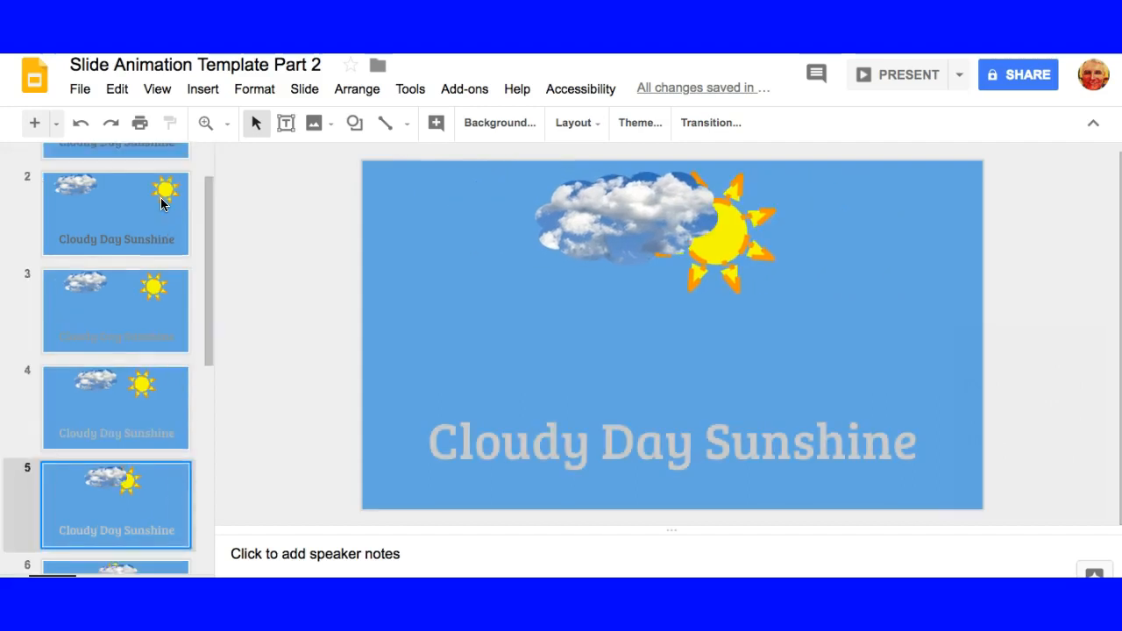
key("Up")
key("Up")
key("Up")
key("Up")
key("Up")
key("Up")
key("Up")
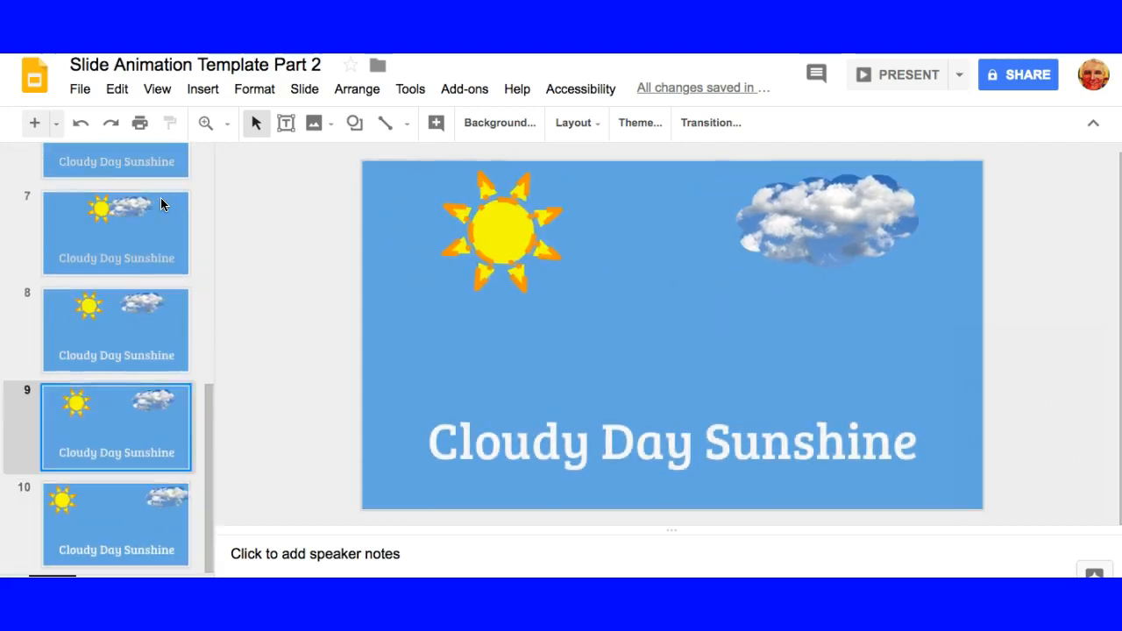
key("Up")
key("Up")
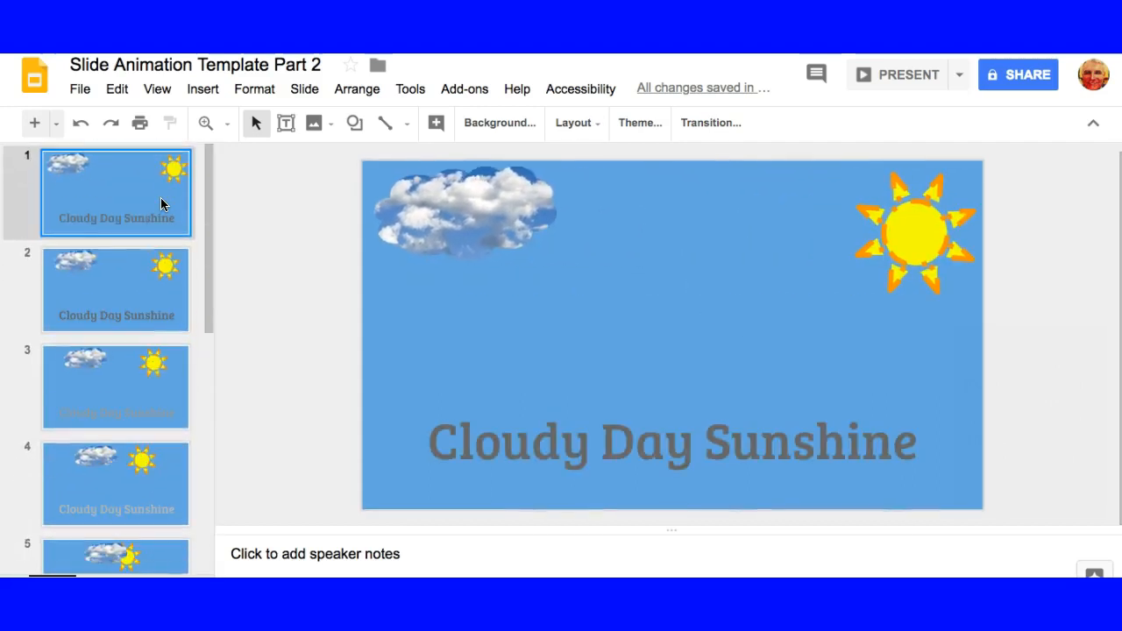
key("Down")
key("Down")
key("Down")
key("Down")
key("Down")
key("Down")
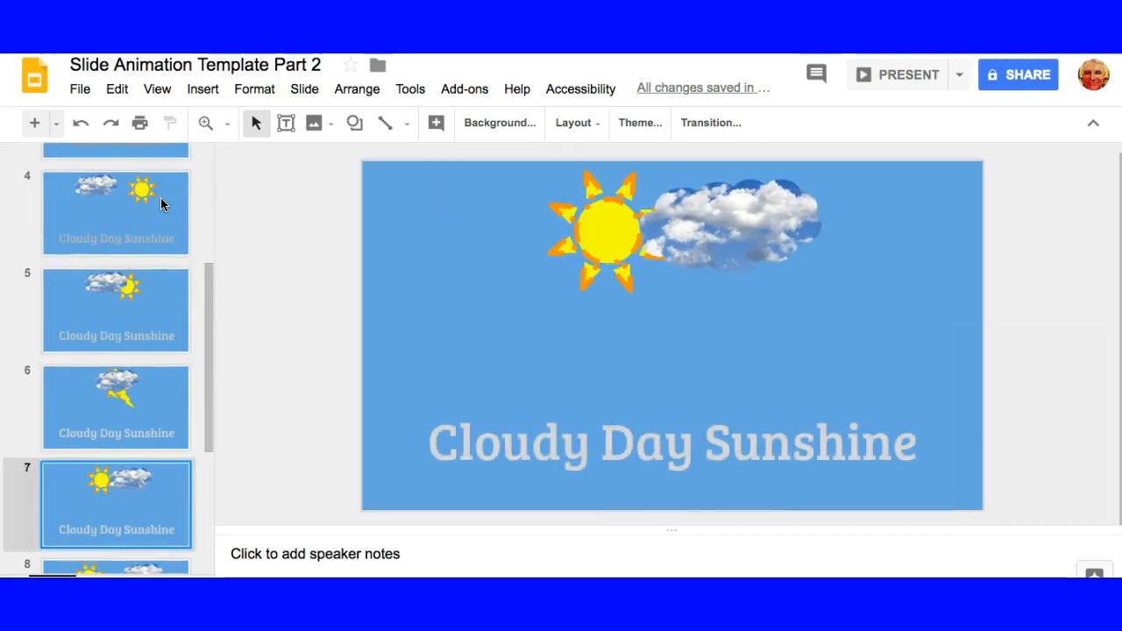
key("Up")
key("Up")
key("Up")
key("Down")
key("Down")
key("Down")
key("Up")
key("Up")
key("Up")
key("Down")
key("Down")
key("Down")
key("Down")
key("Down")
key("Down")
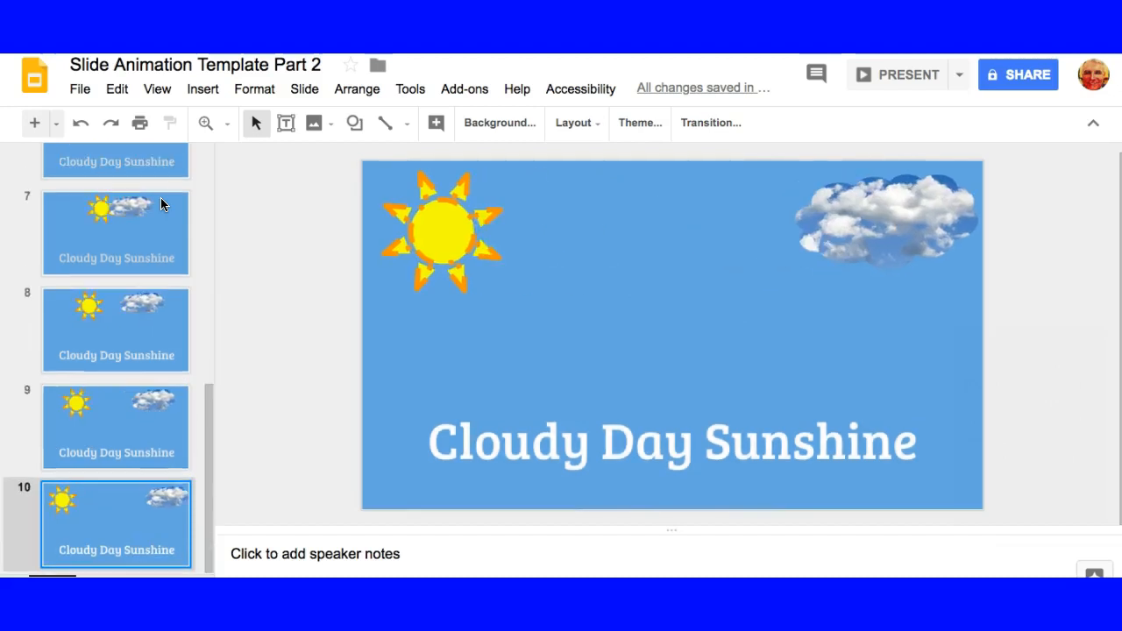
key("Up")
key("Up")
key("Up")
key("Up")
key("Up")
key("Up")
key("Up")
key("Up")
key("Up")
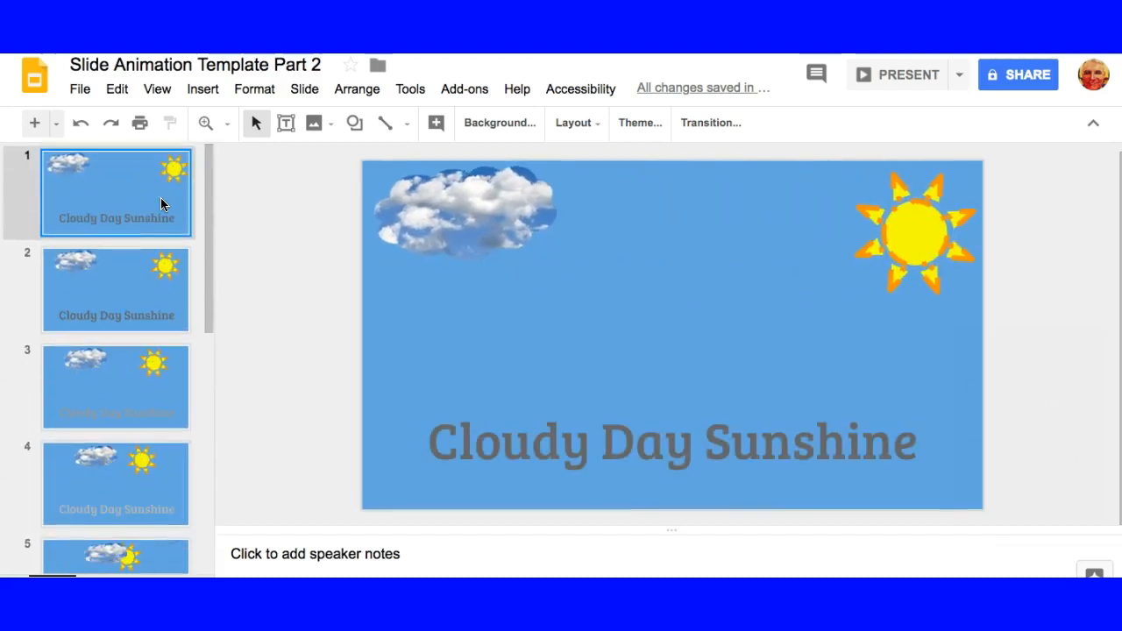
Step: Duplicate slide 1 to add an extra frame at the start of the animation
left_click(152, 196)
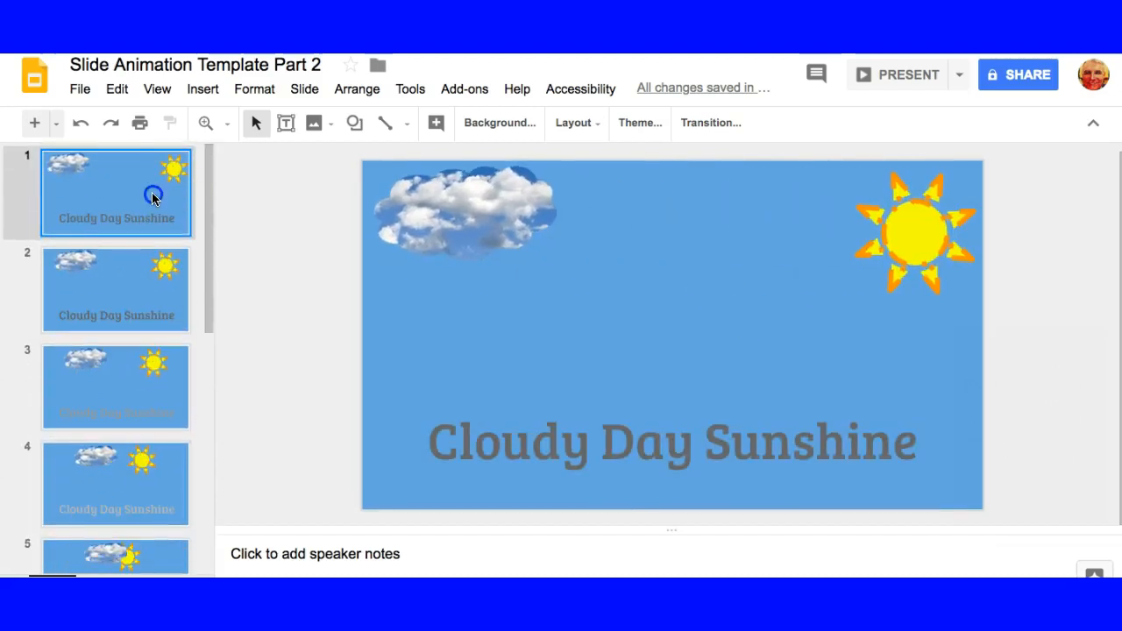
left_click(116, 89)
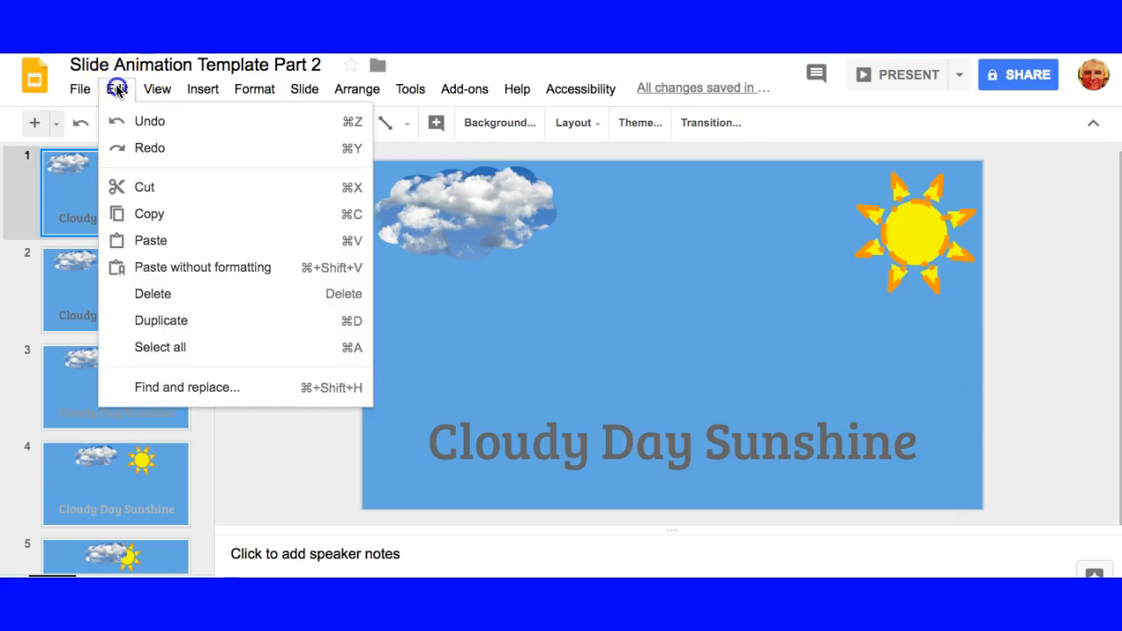
left_click(162, 321)
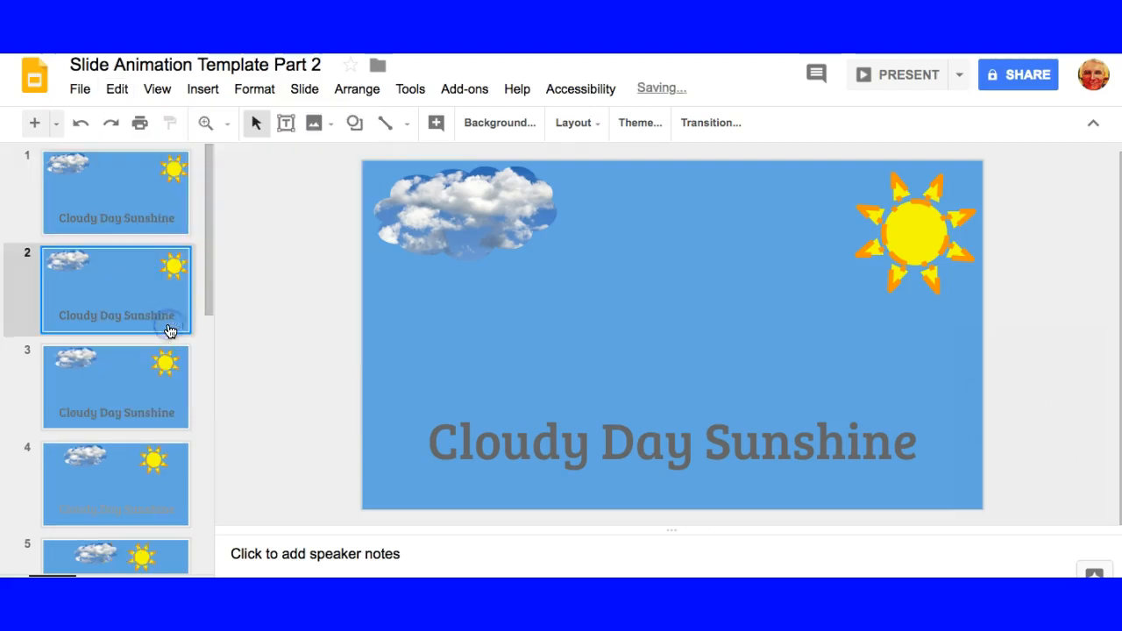
Step: Duplicate slide 3 to add an extra frame to the animation
left_click(131, 390)
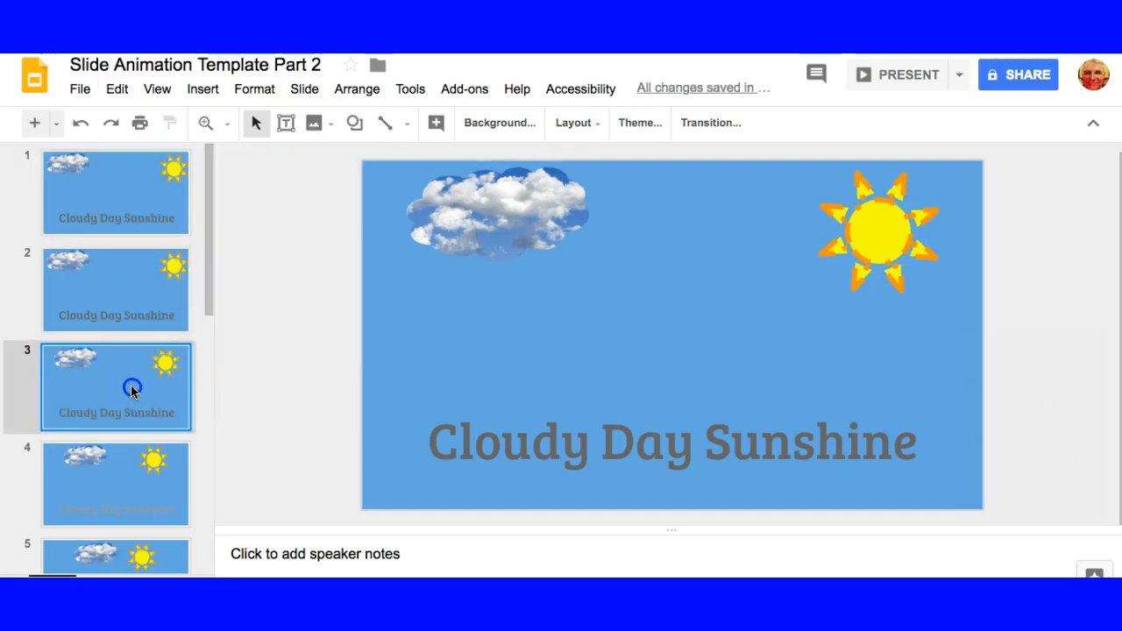
left_click(112, 90)
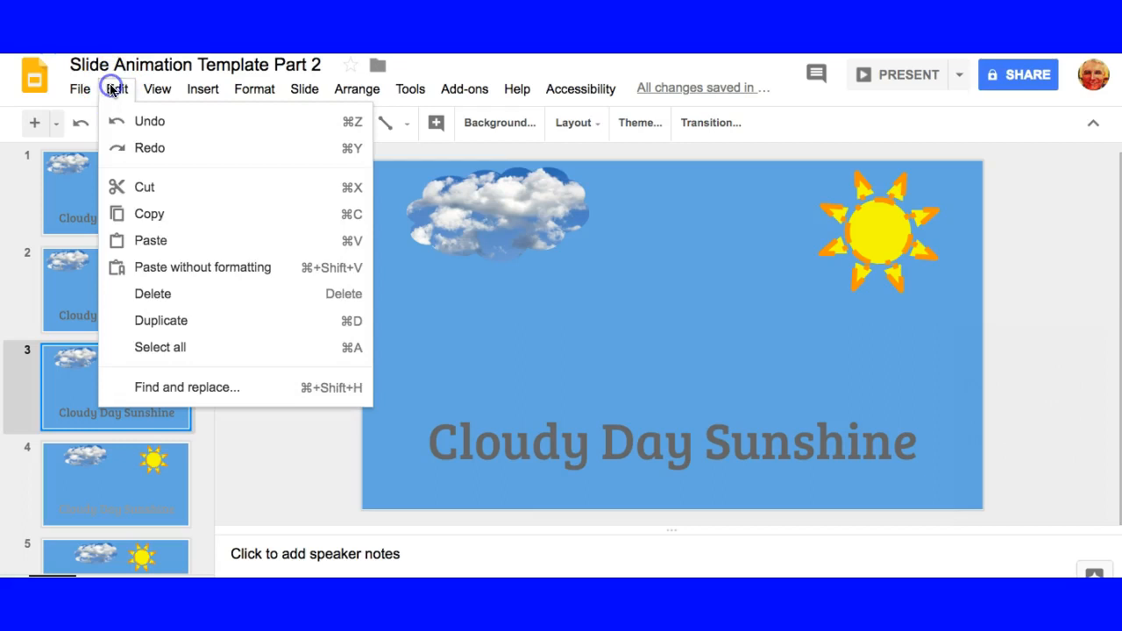
left_click(145, 321)
Step: Duplicate slide 5, the frame with the cloud and sun moved closer together, as another extra frame
left_click_drag(211, 281, 213, 381)
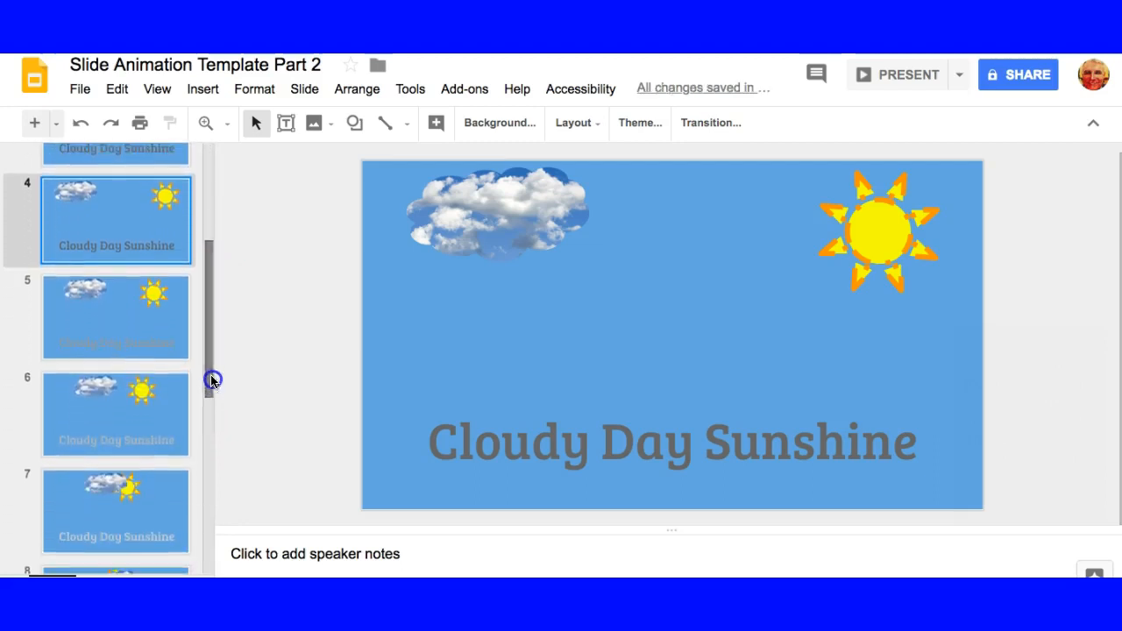
left_click(137, 330)
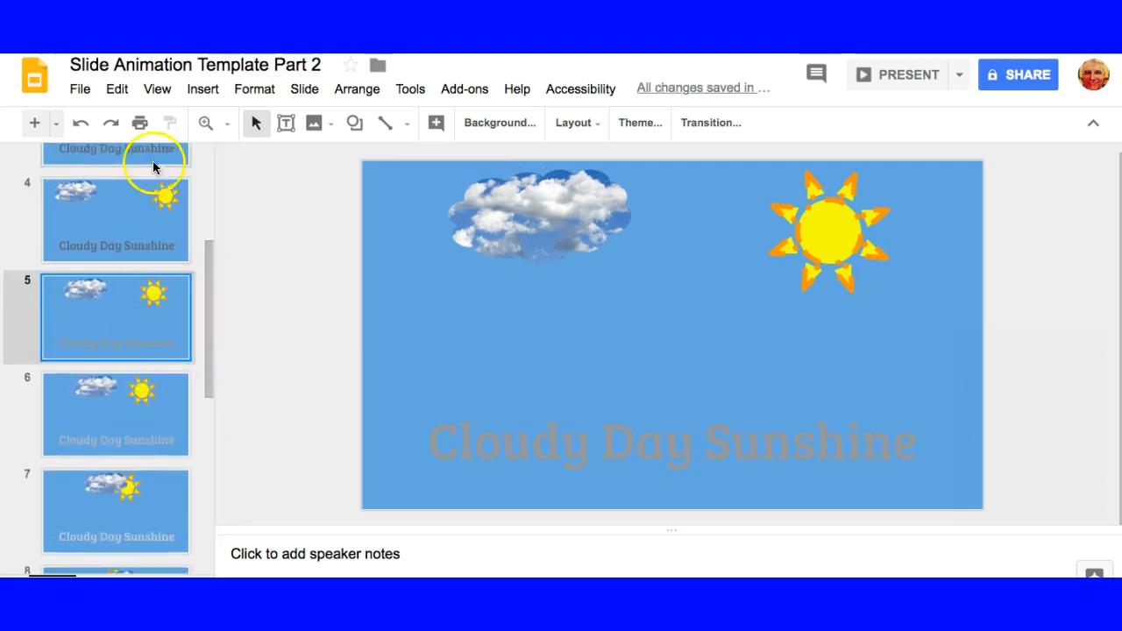
left_click(117, 88)
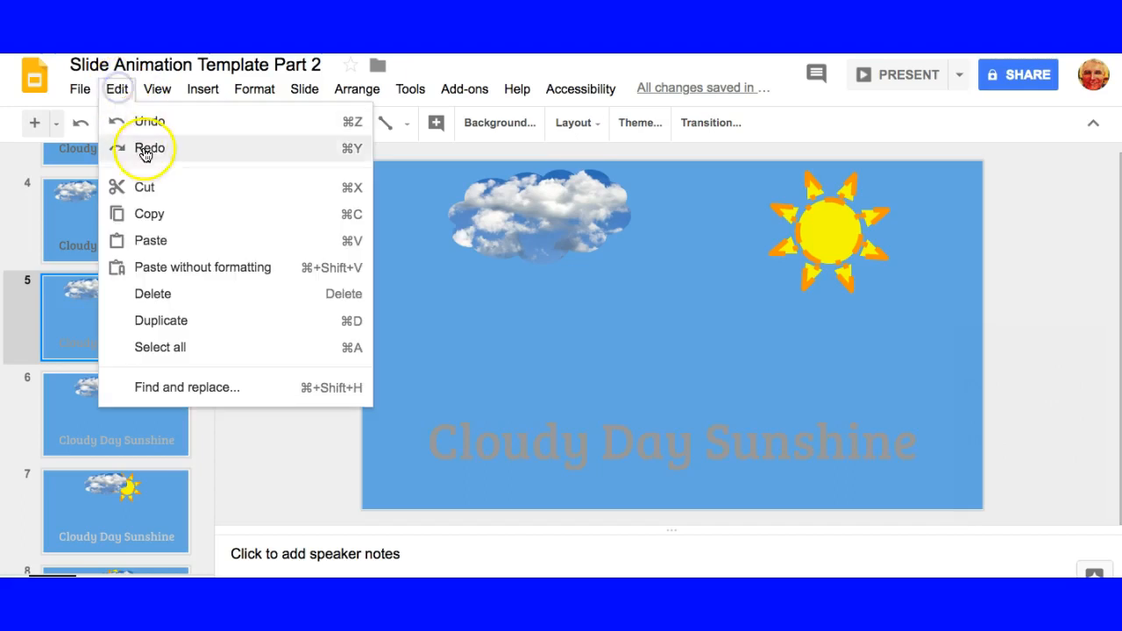
left_click(157, 321)
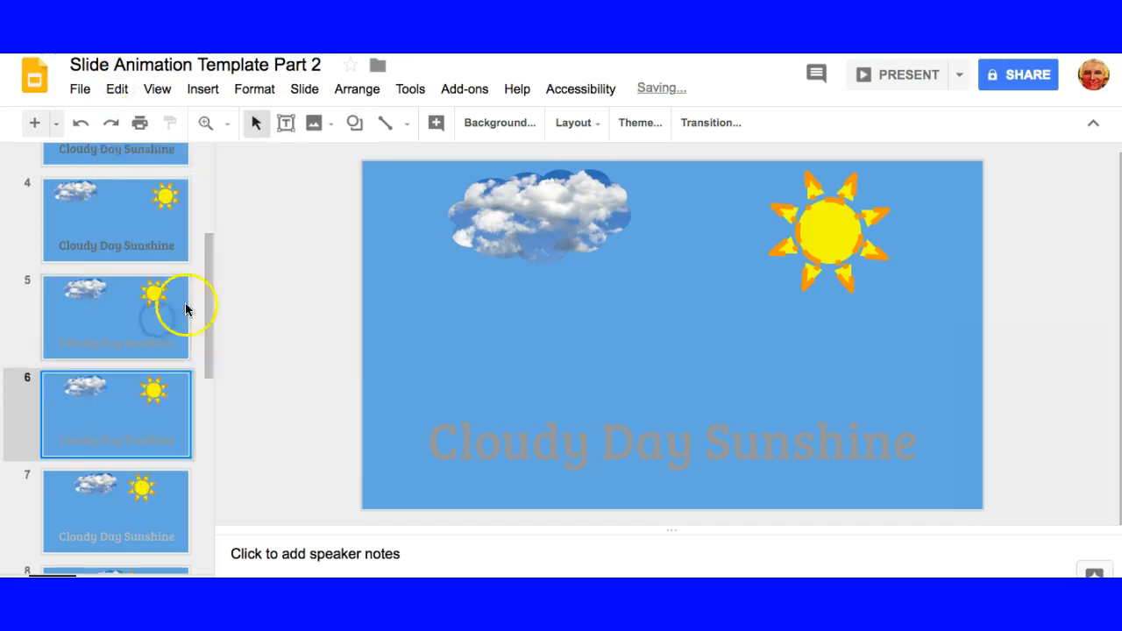
Step: Duplicate slide 8, the frame where the cloud begins to cover the sun
left_click_drag(208, 288, 201, 367)
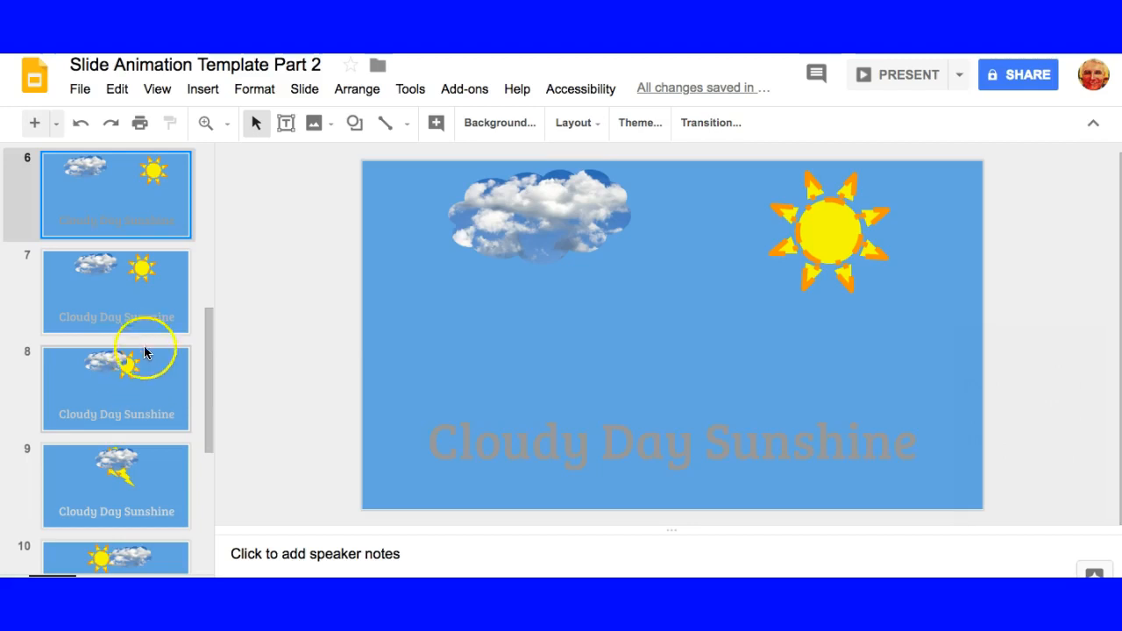
left_click(130, 302)
left_click(147, 394)
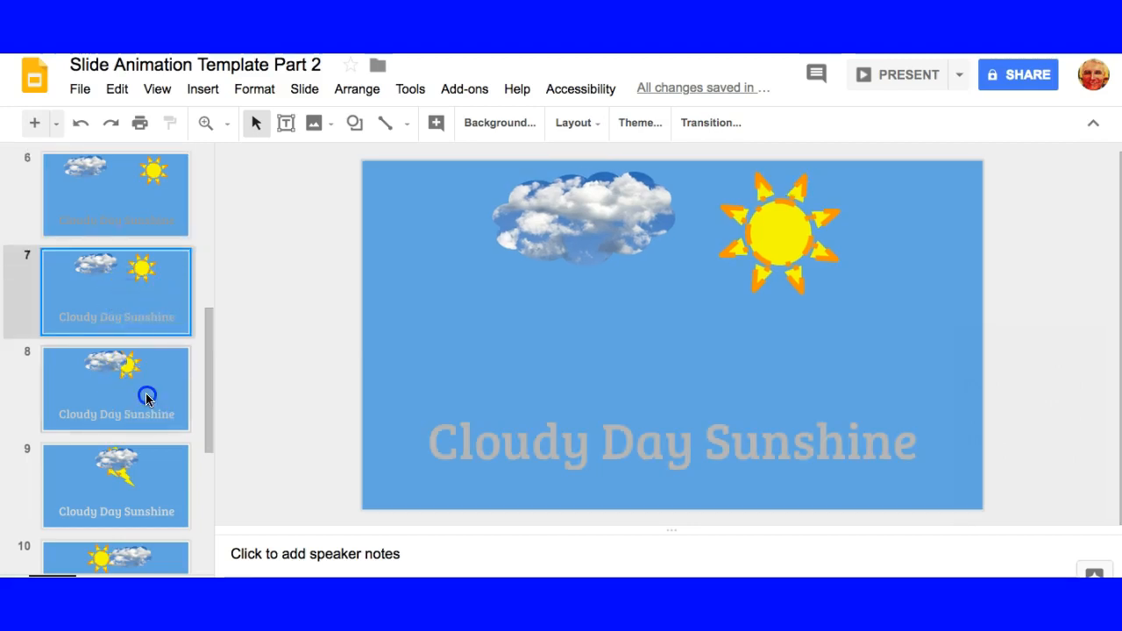
left_click(117, 90)
left_click(141, 318)
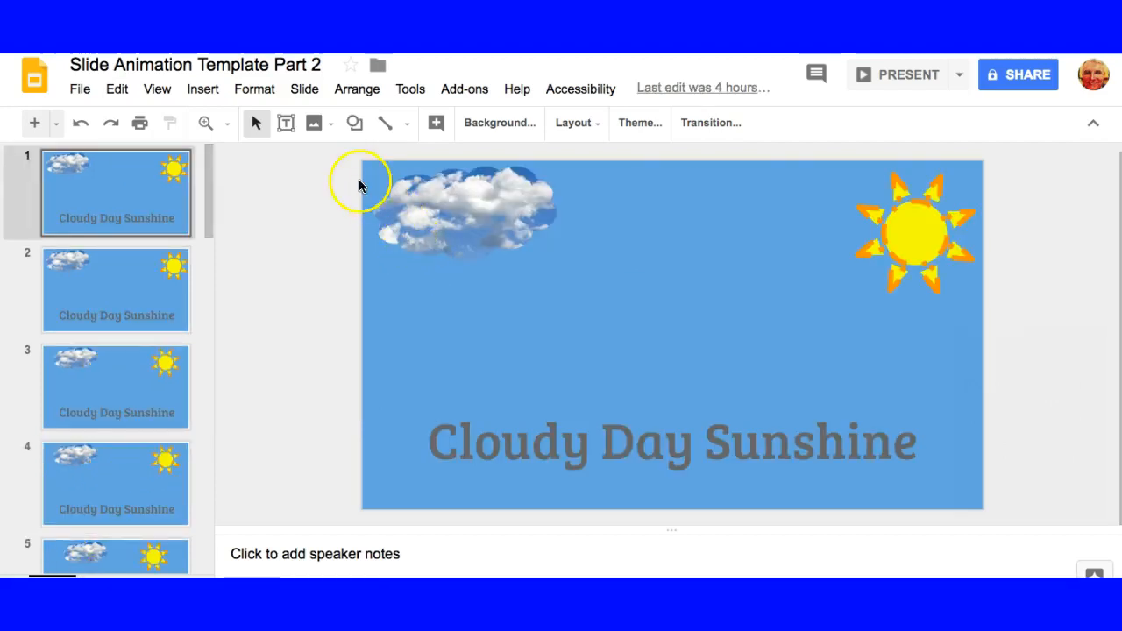
Step: Publish the presentation to the web, auto-advancing every second, starting as soon as the player loads and restarting after the last slide
left_click(84, 92)
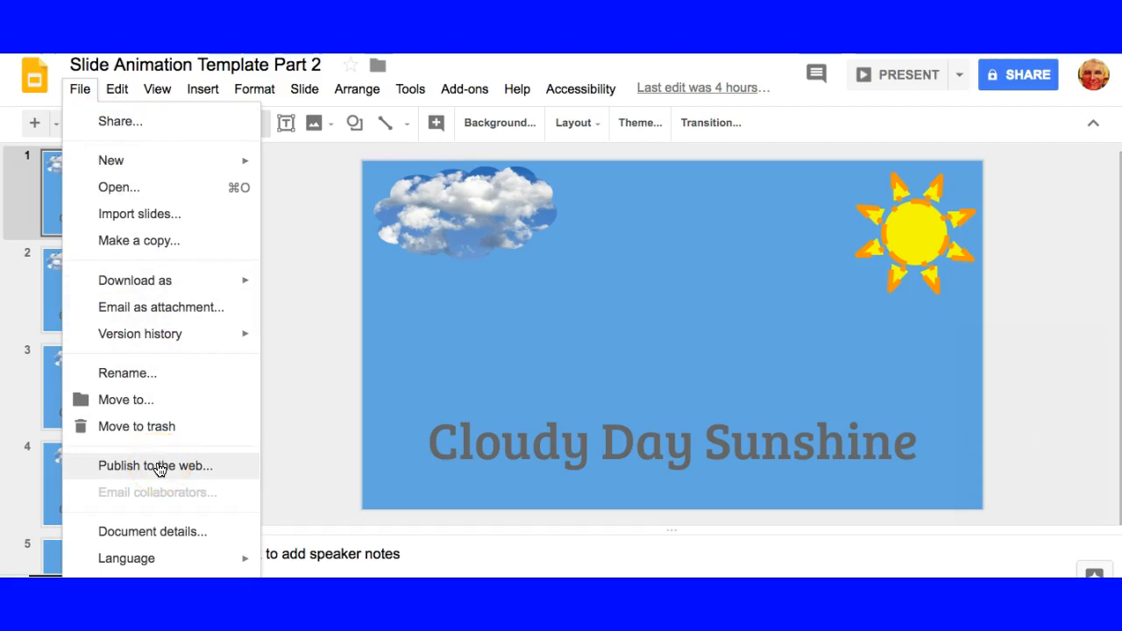
left_click(143, 479)
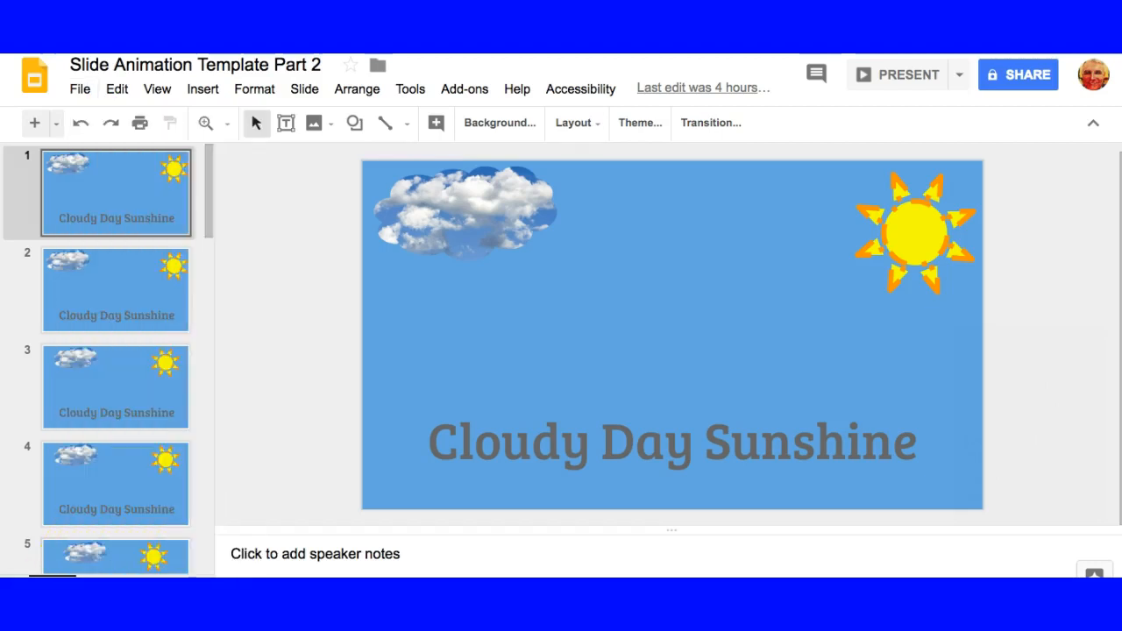
left_click(78, 89)
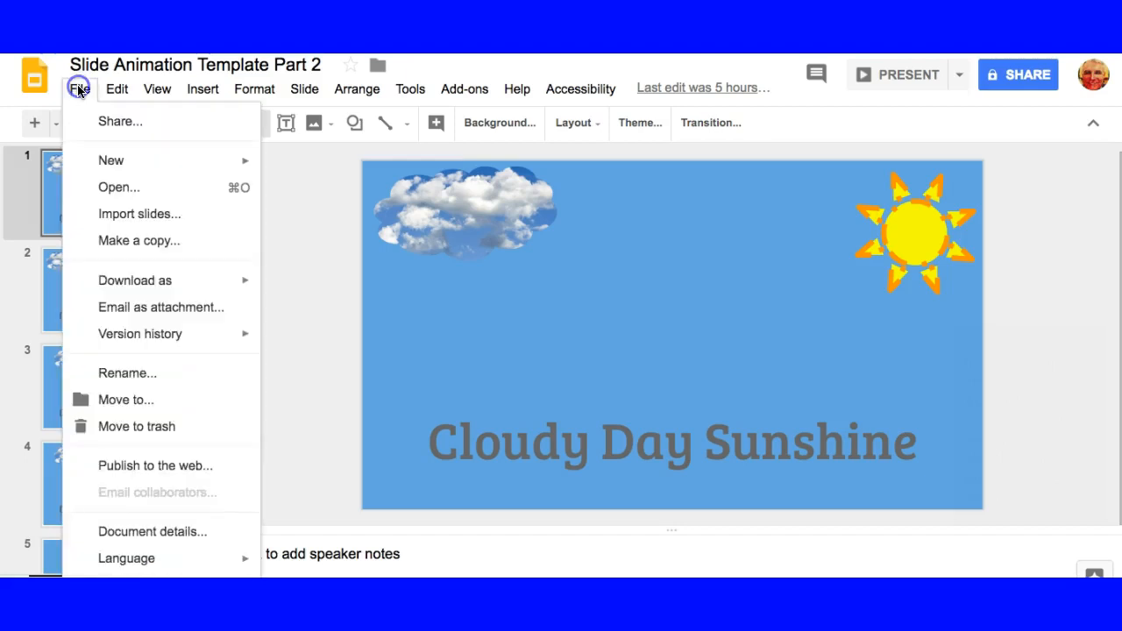
left_click(146, 467)
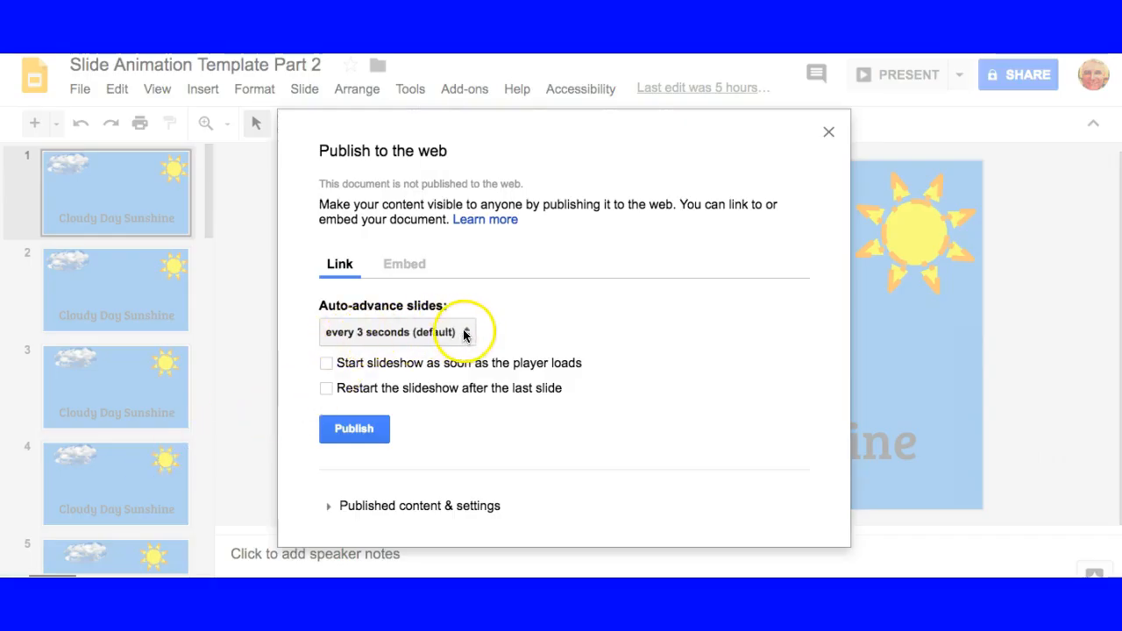
left_click(463, 334)
left_click(424, 283)
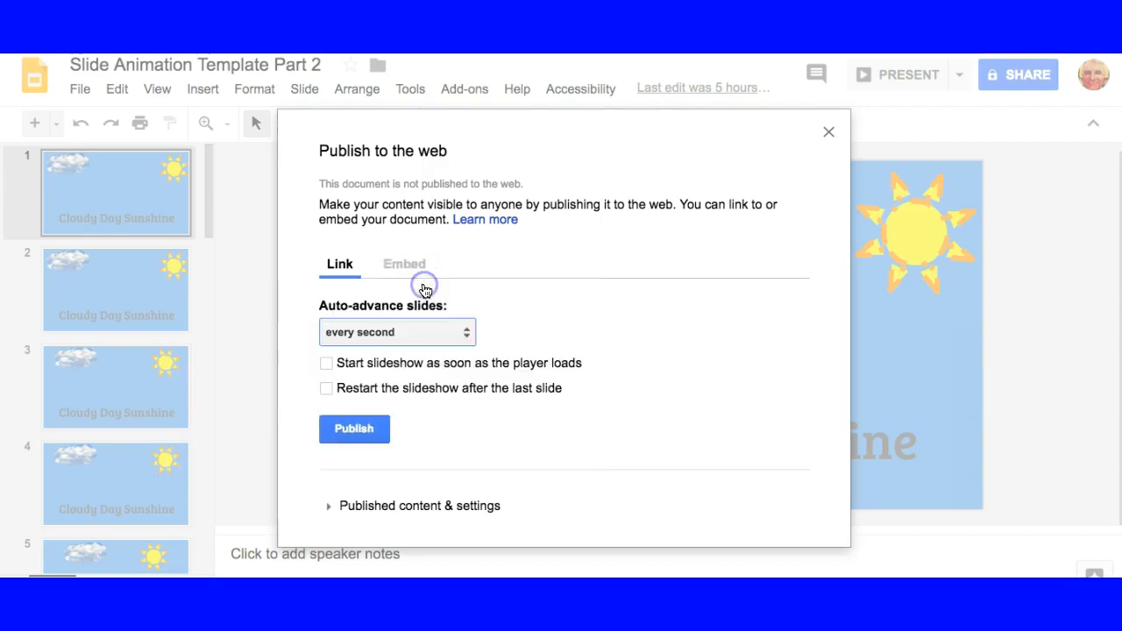
left_click(326, 364)
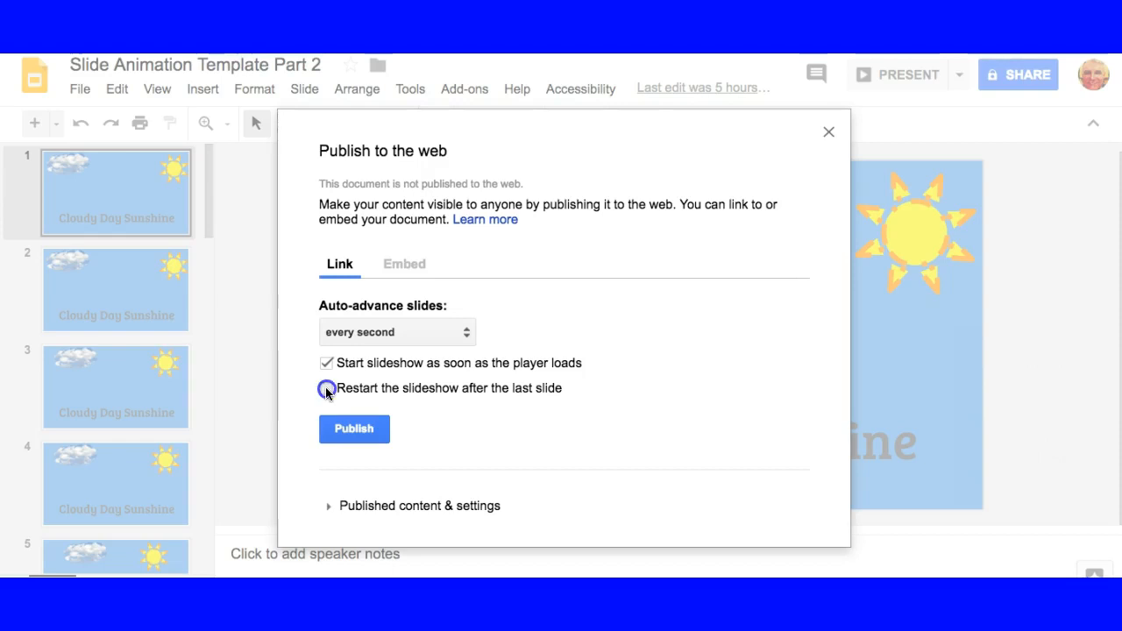
left_click(354, 430)
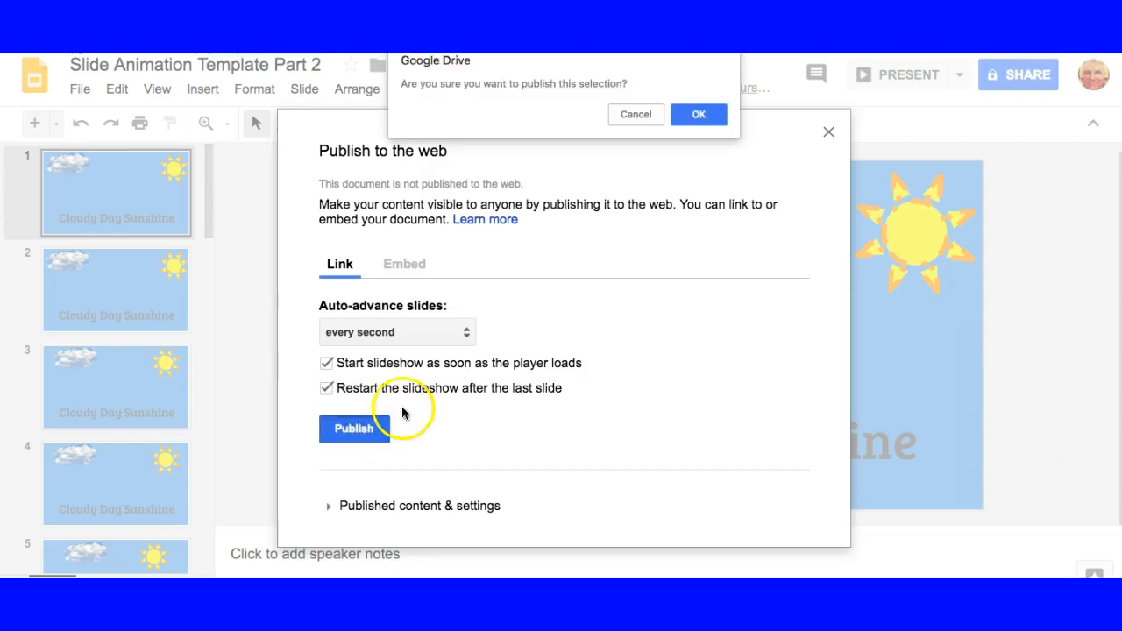
left_click(696, 114)
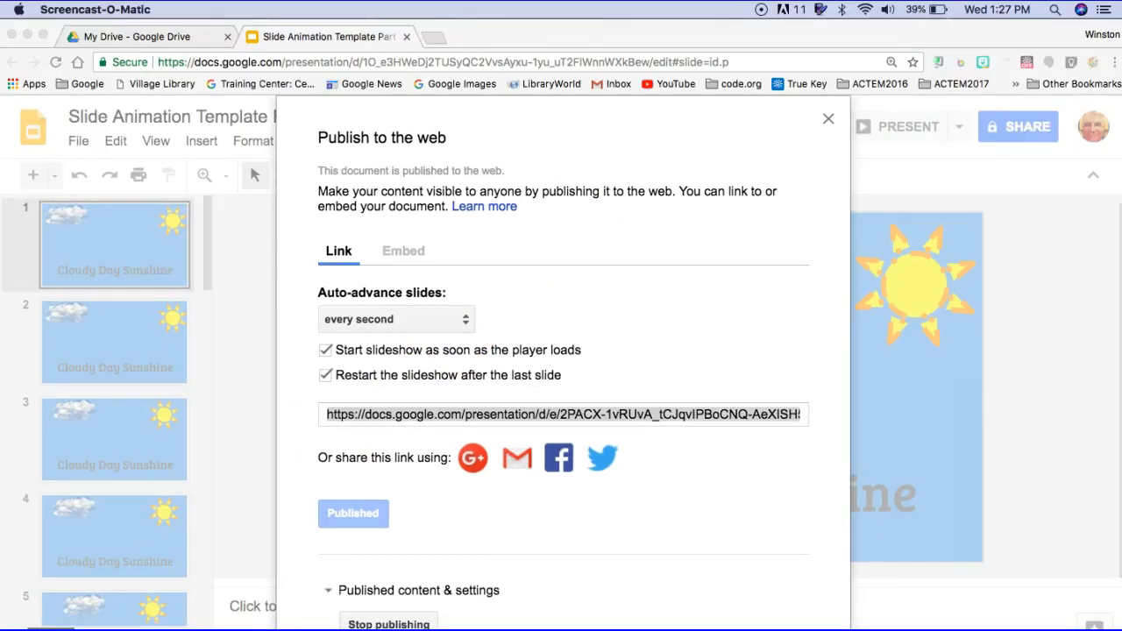
Step: Copy the full published presentation link and close the publishing dialog
double_click(325, 417)
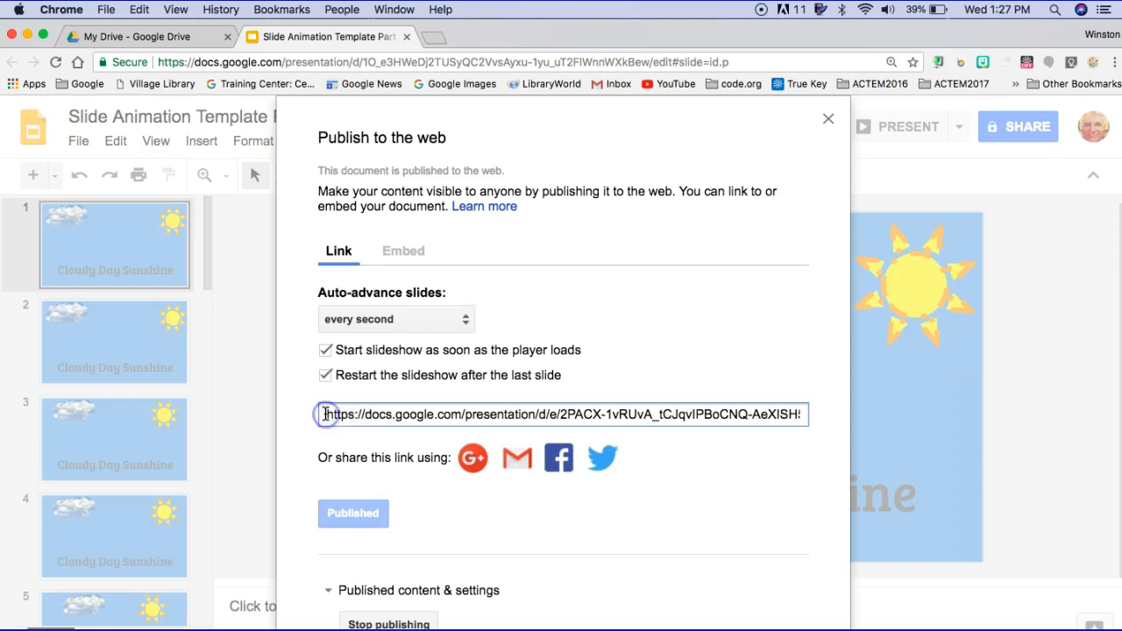
left_click_drag(338, 414, 828, 415)
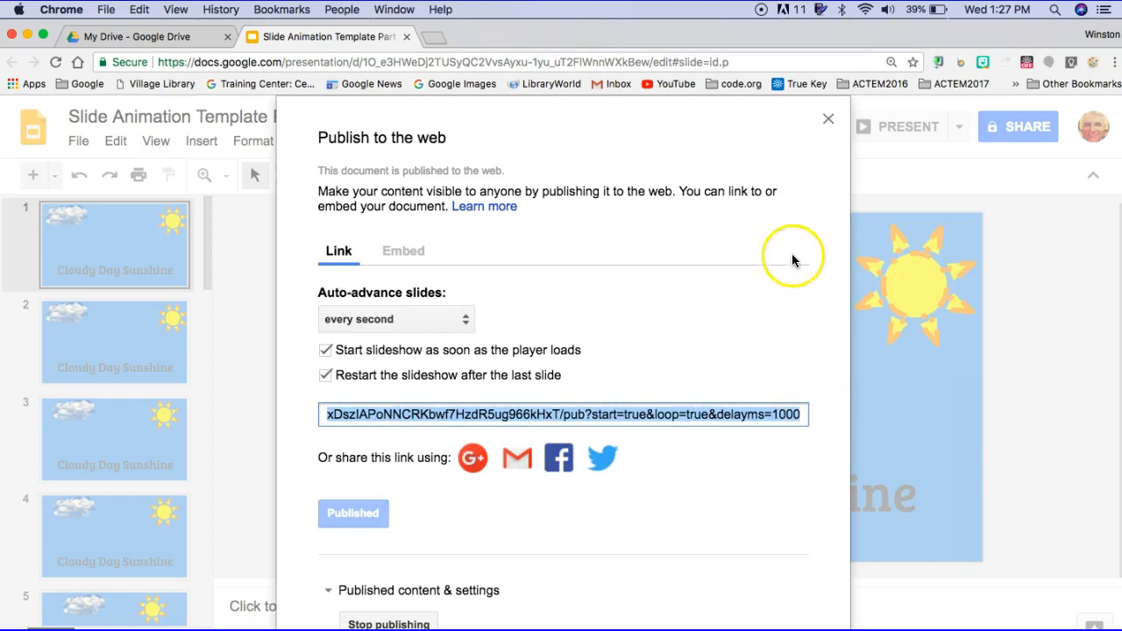
left_click(828, 121)
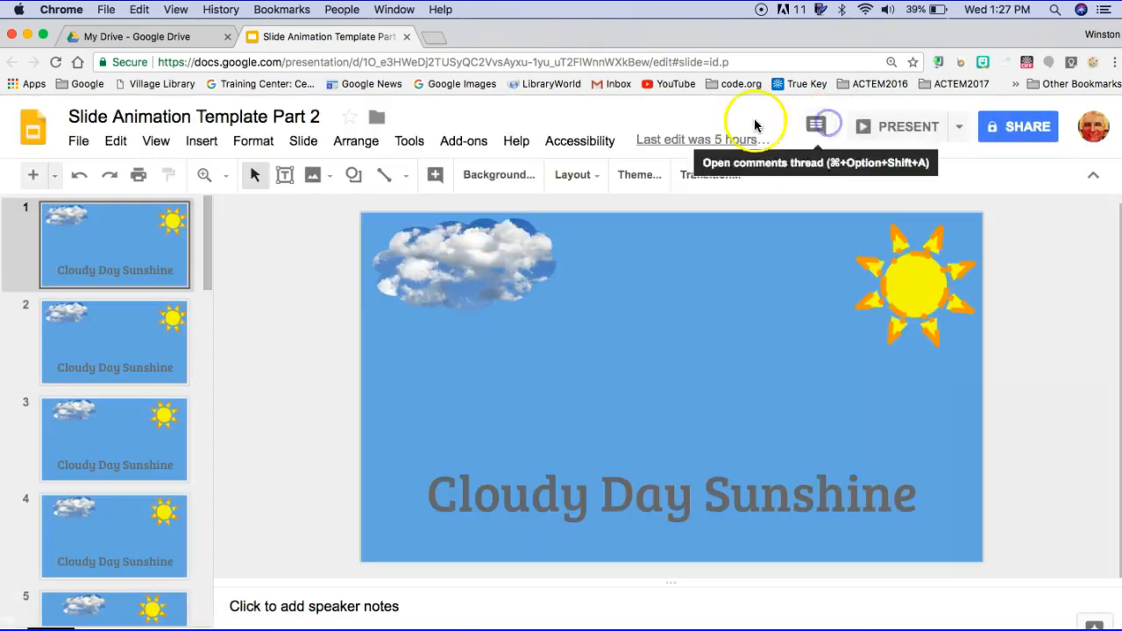
Step: Open the published link in a new browser tab with the delayms value at its end shortened to 100
left_click(106, 10)
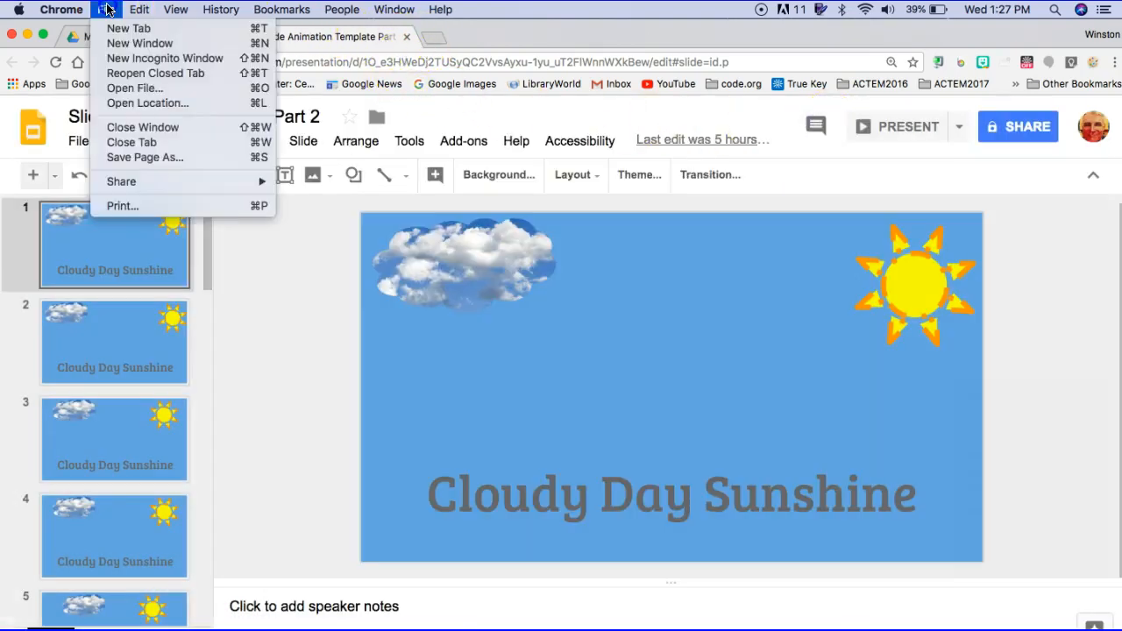
left_click(111, 29)
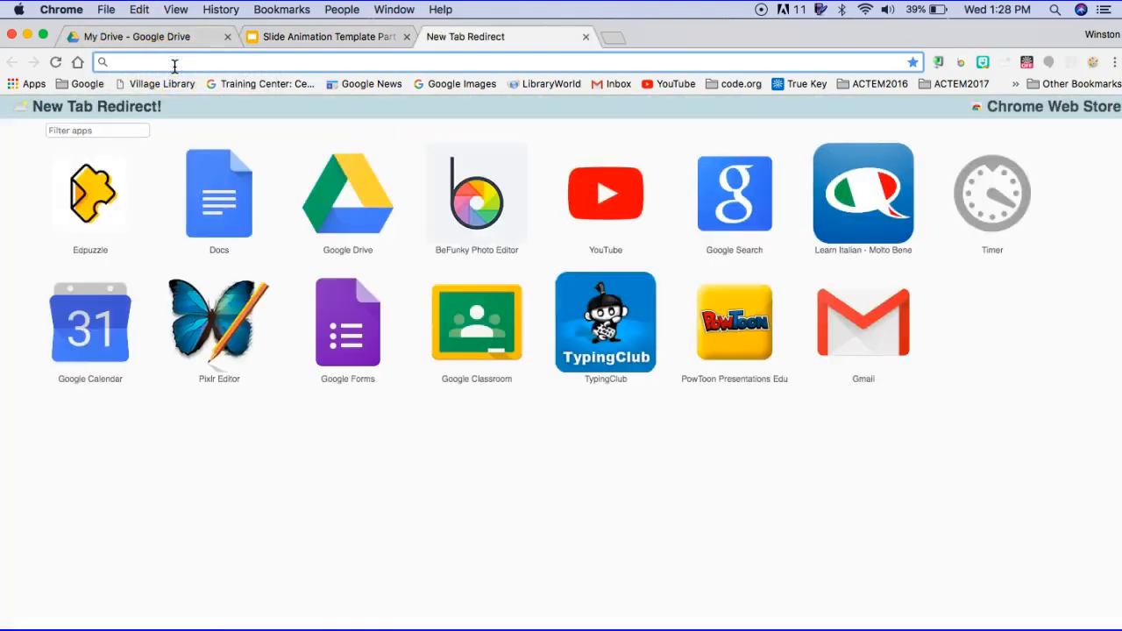
type("https://docs.google.com/presentation/d/e/2PACX-1vRUvA_tCJqvIPBoCNQ-AeXISH5AEclYtQ_KrFciMENyhgA8wxDszIAPoNNCRKbwf7HzdR5ug966kHxT/pub?start=true&loop=true&delayms=1000")
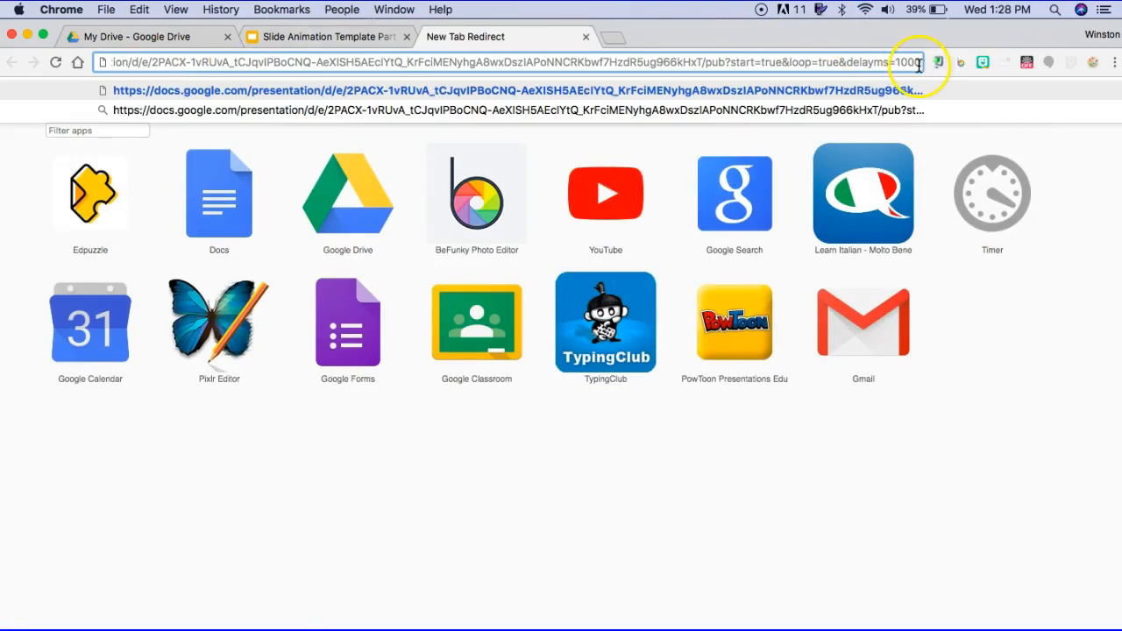
key("BackSpace")
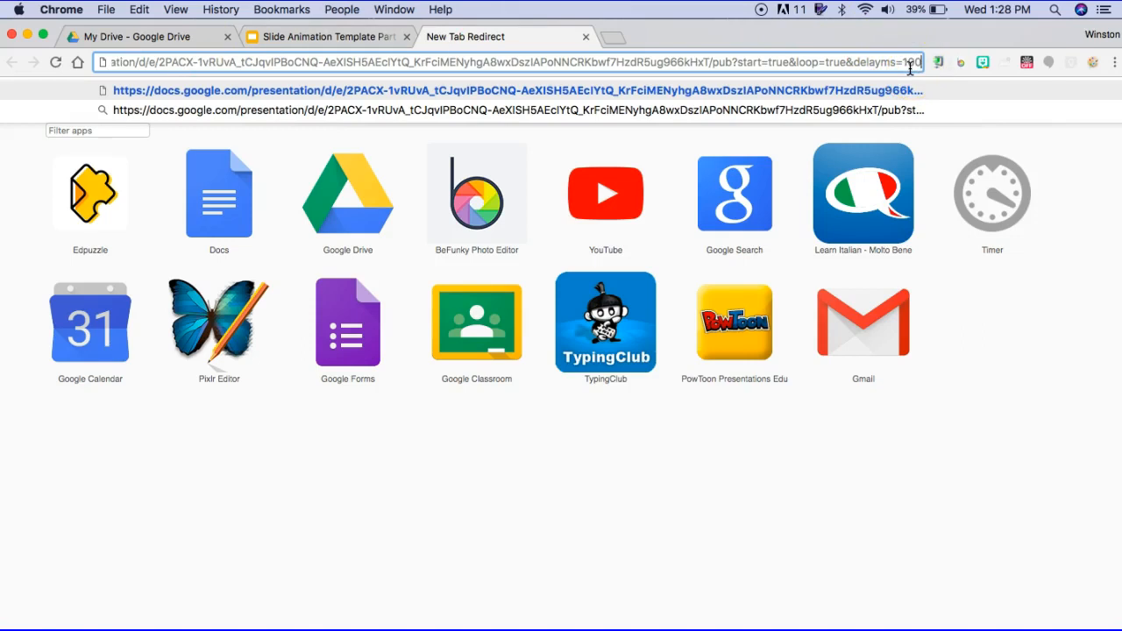
key("Return")
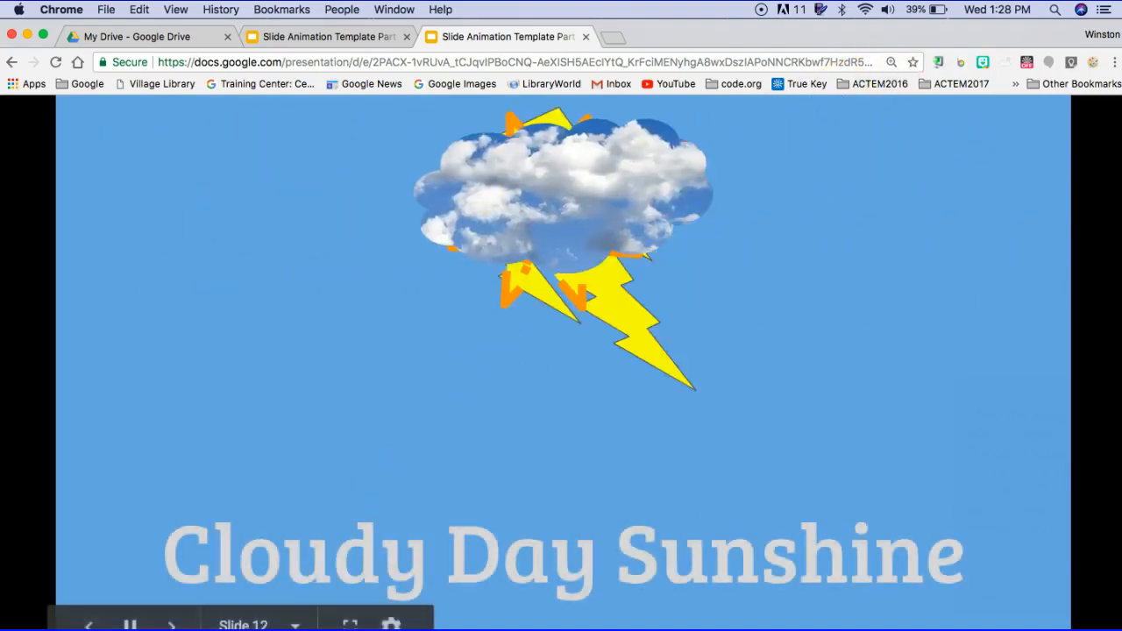
key("alt+p")
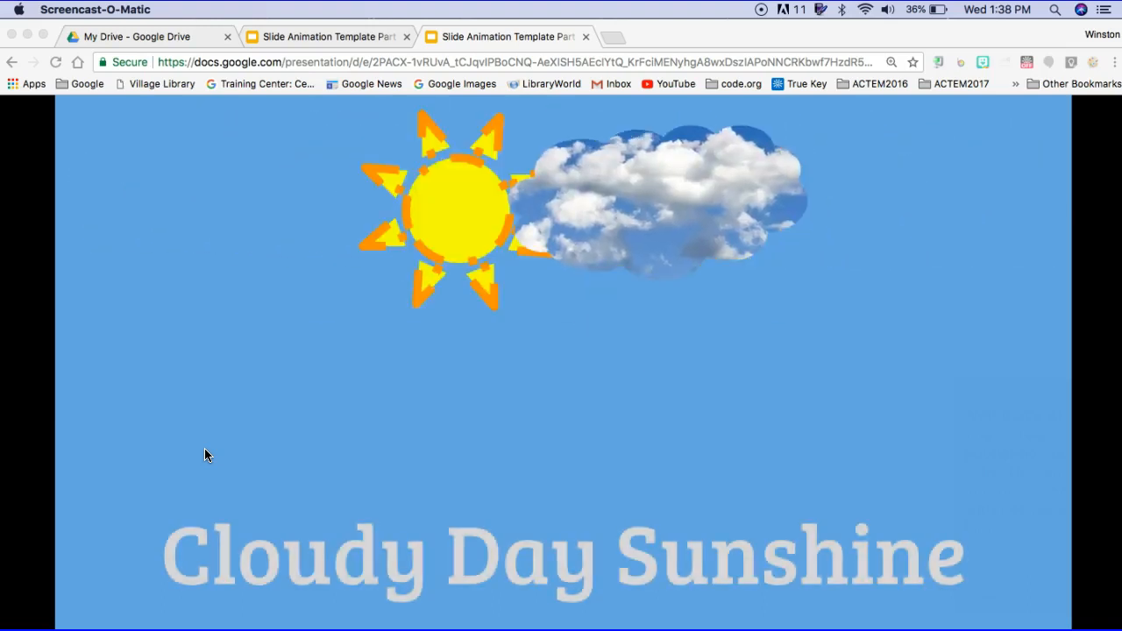
mouse_move(77, 625)
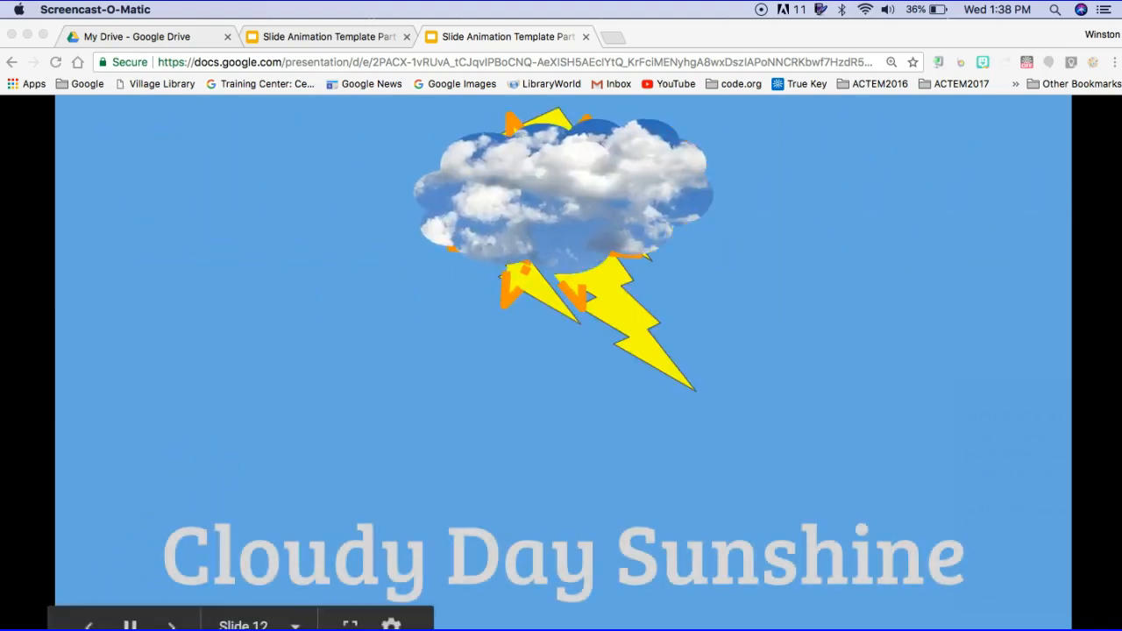